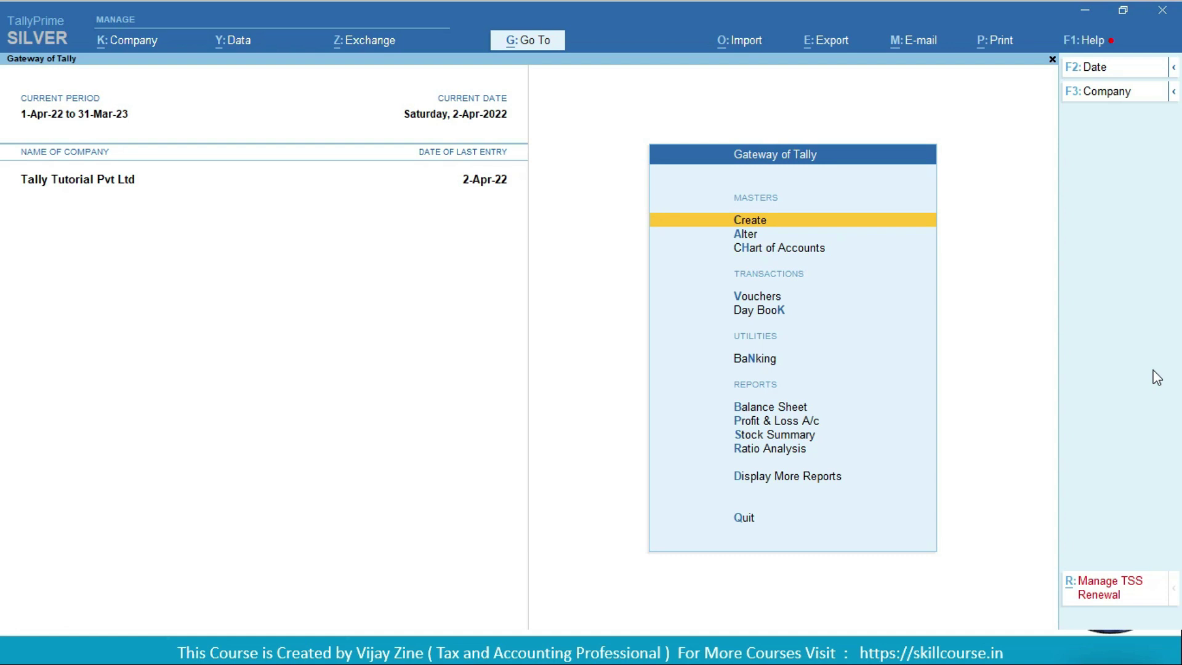
Step: Open the voucher entry screen for a new purchase voucher
key(Down)
key(Down)
key(Down)
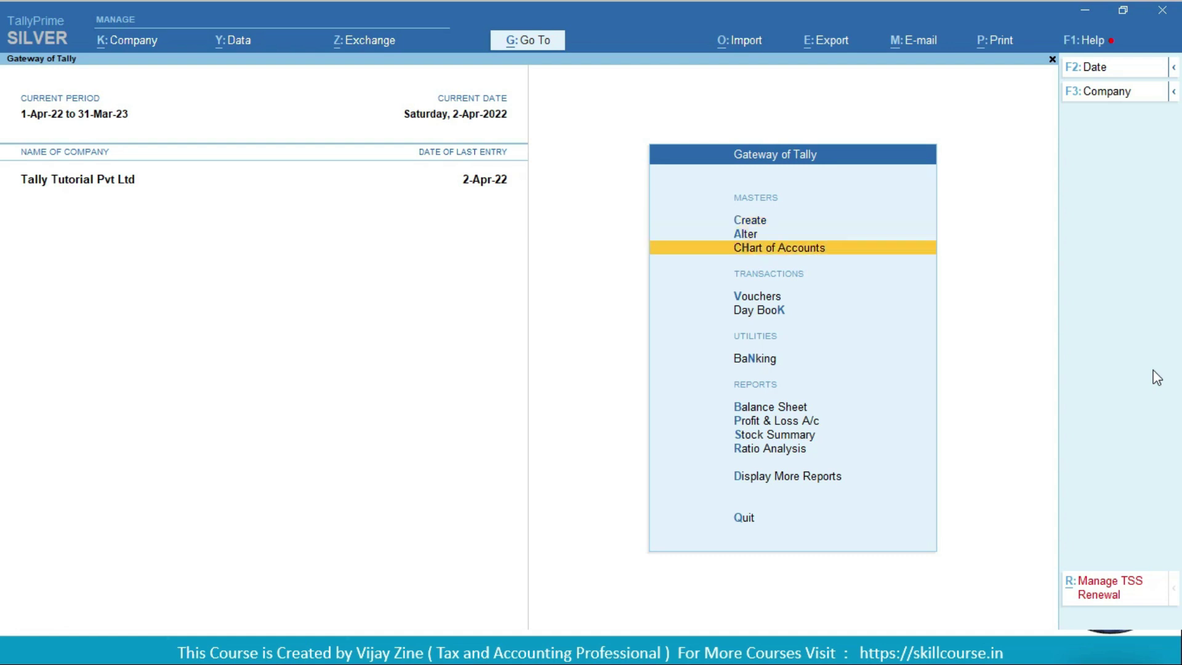
key(Return)
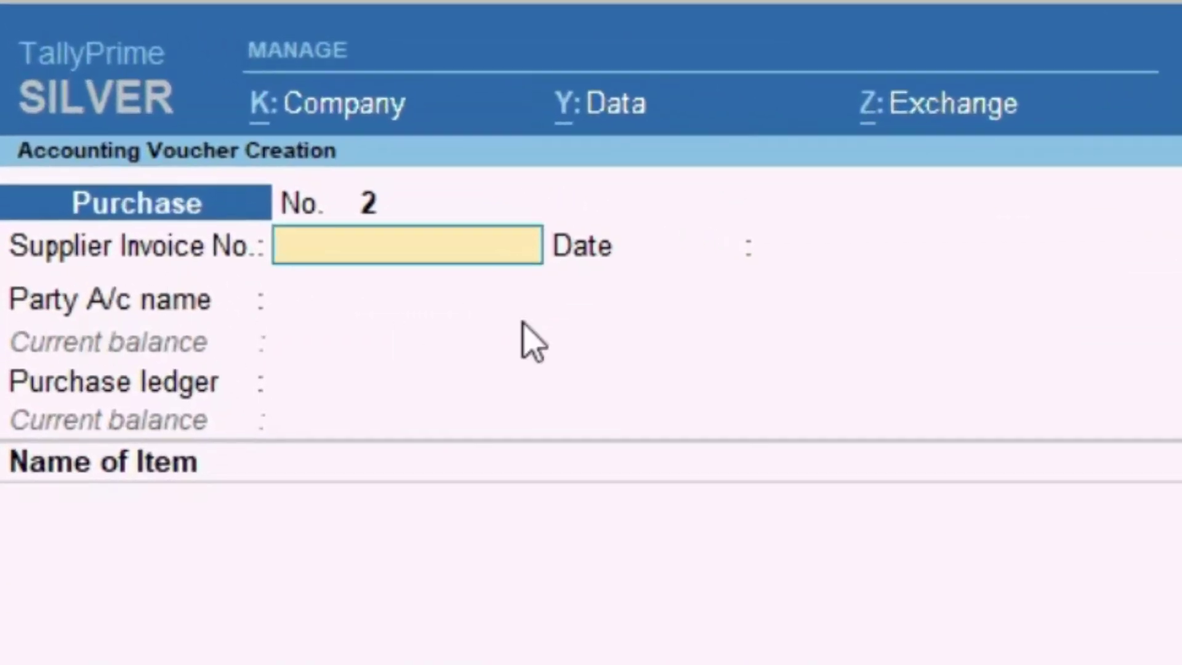
Step: Enter supplier invoice number 124 with the date 2-Apr-22 on the purchase voucher
text(124)
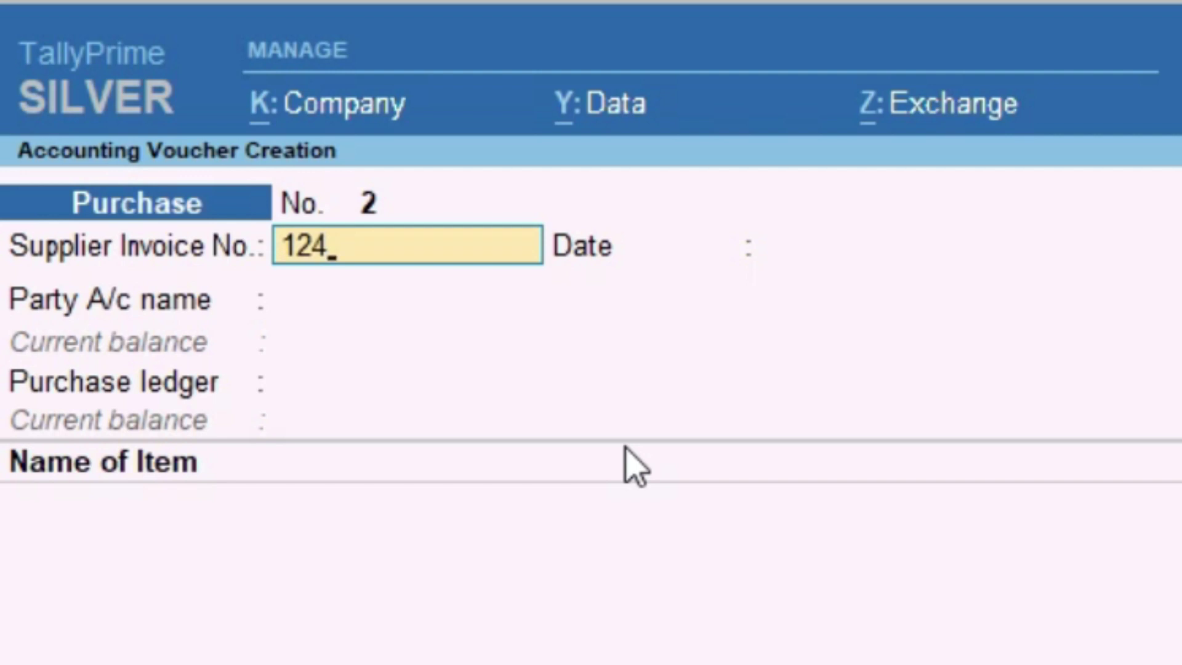
key(Return)
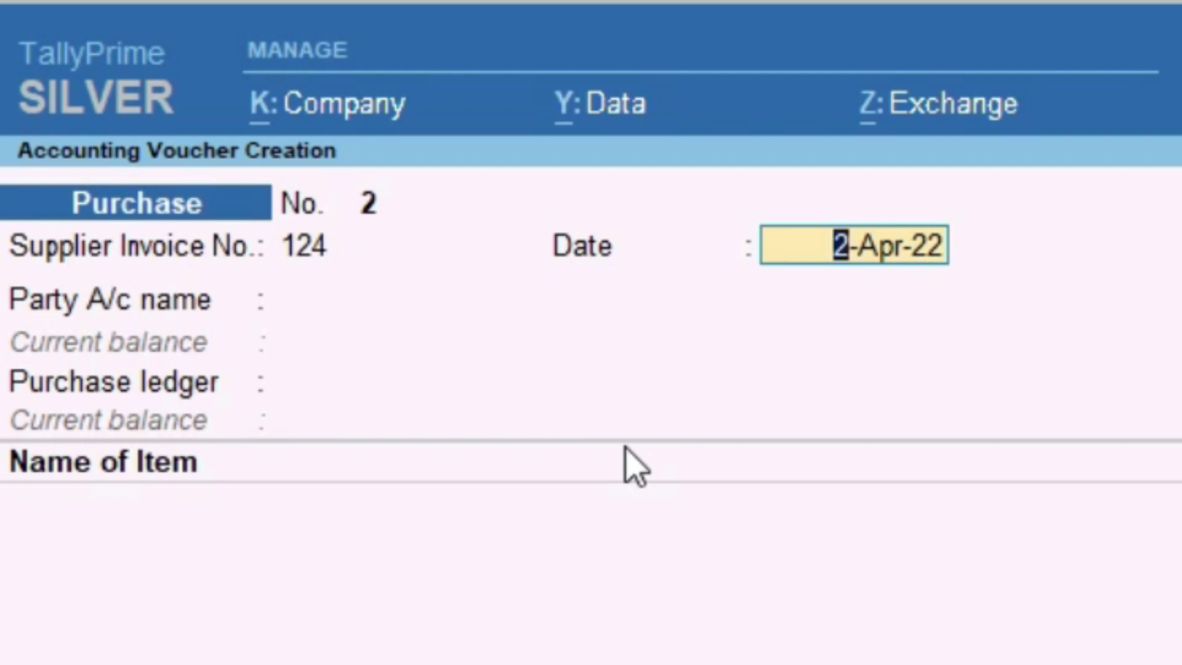
key(Return)
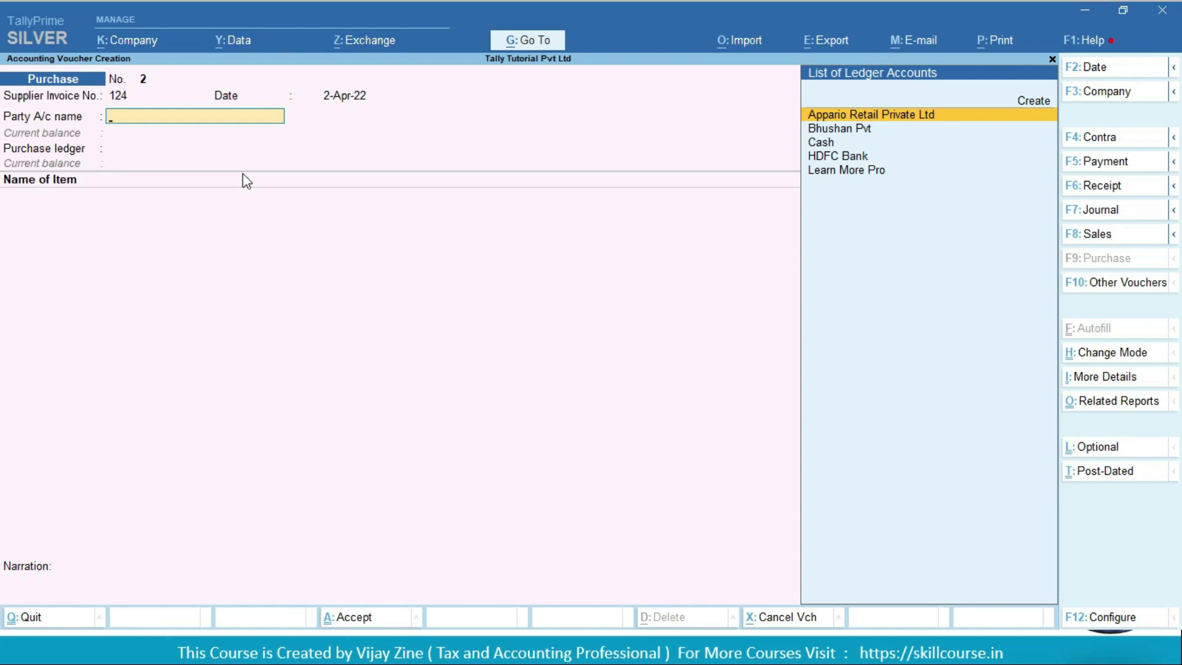
Step: Select Appario Retail Private Ltd as the party account and review its ledger master without altering it
key(Return)
key(ctrl+a)
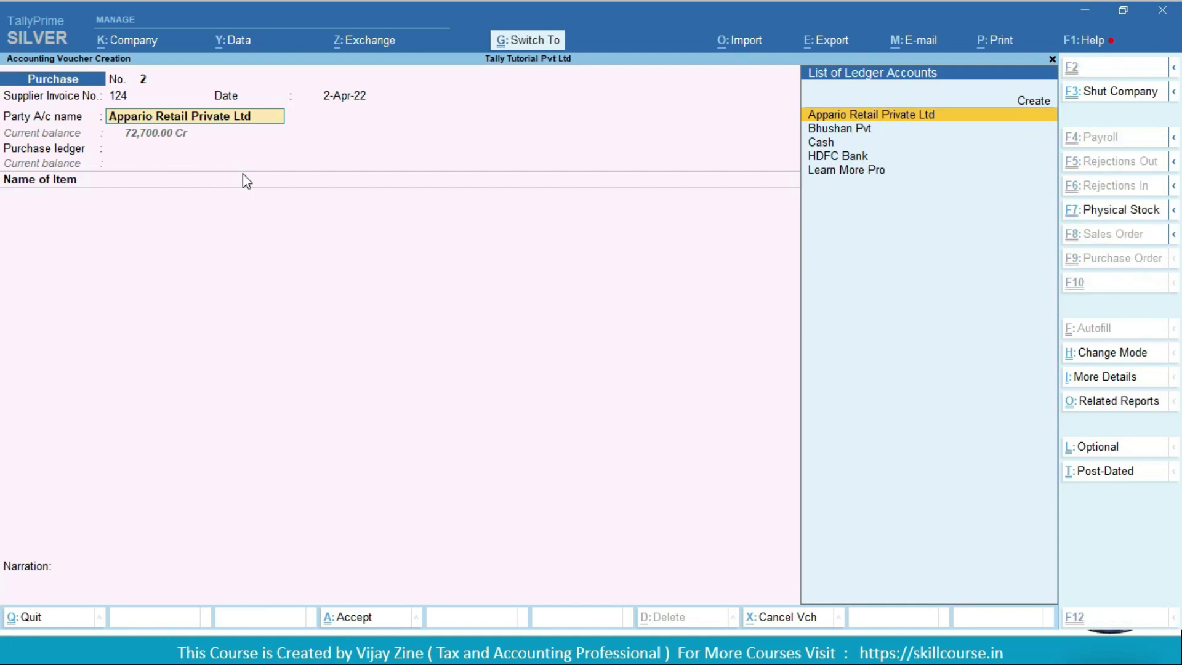
key(ctrl+Return)
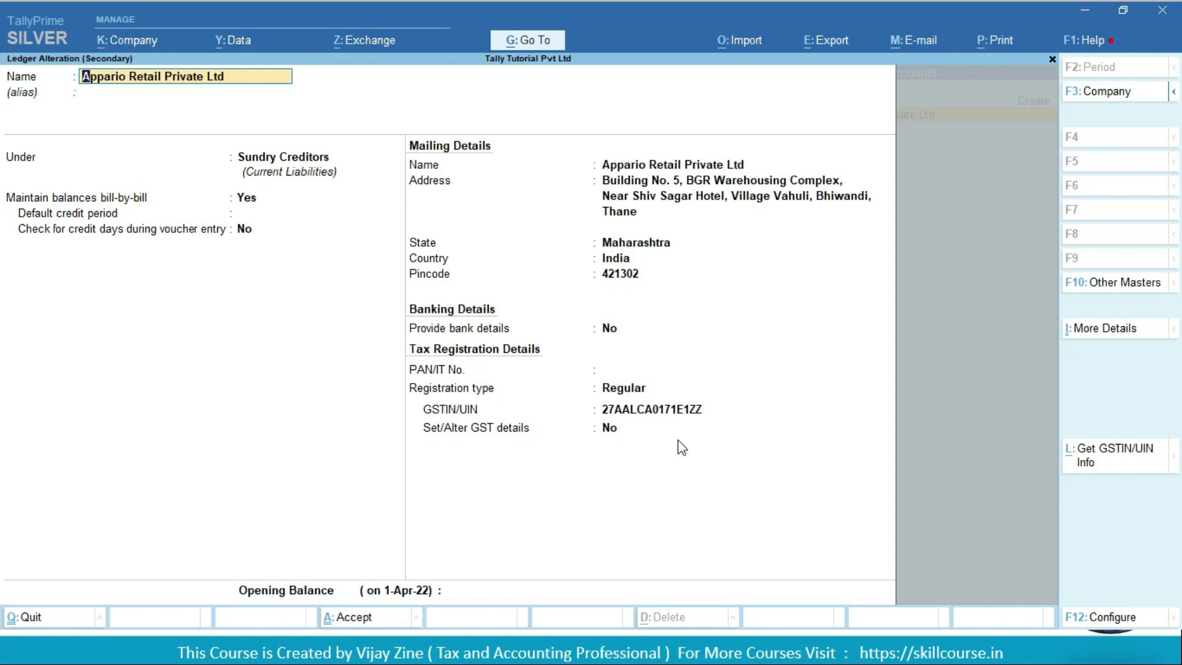
key(Escape)
key(y)
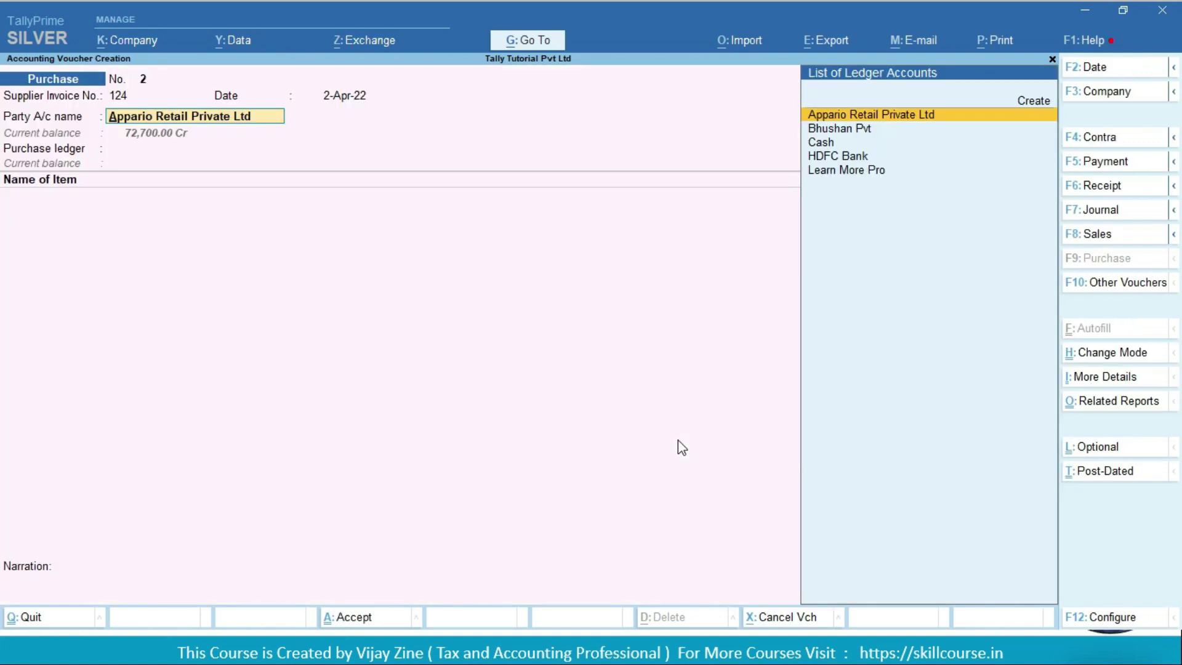
Step: Confirm the party account and leave all of the voucher's receipt details blank
key(Return)
key(Return)
key(Return)
key(Return)
key(Return)
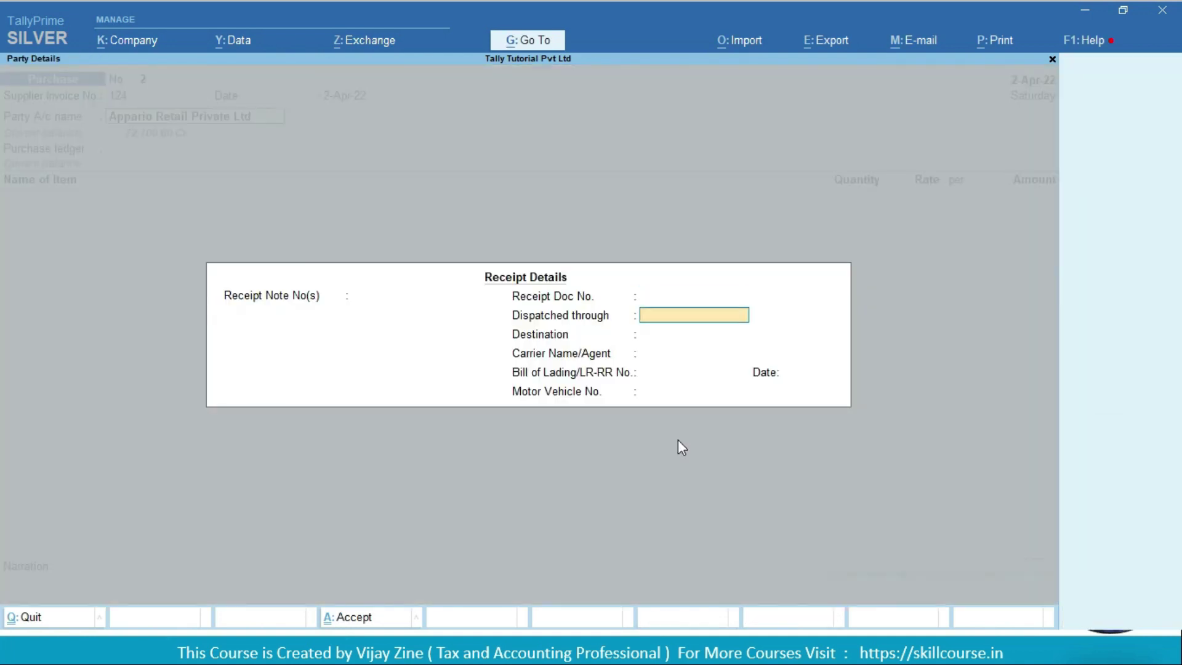
key(Return)
key(Return)
key(Return)
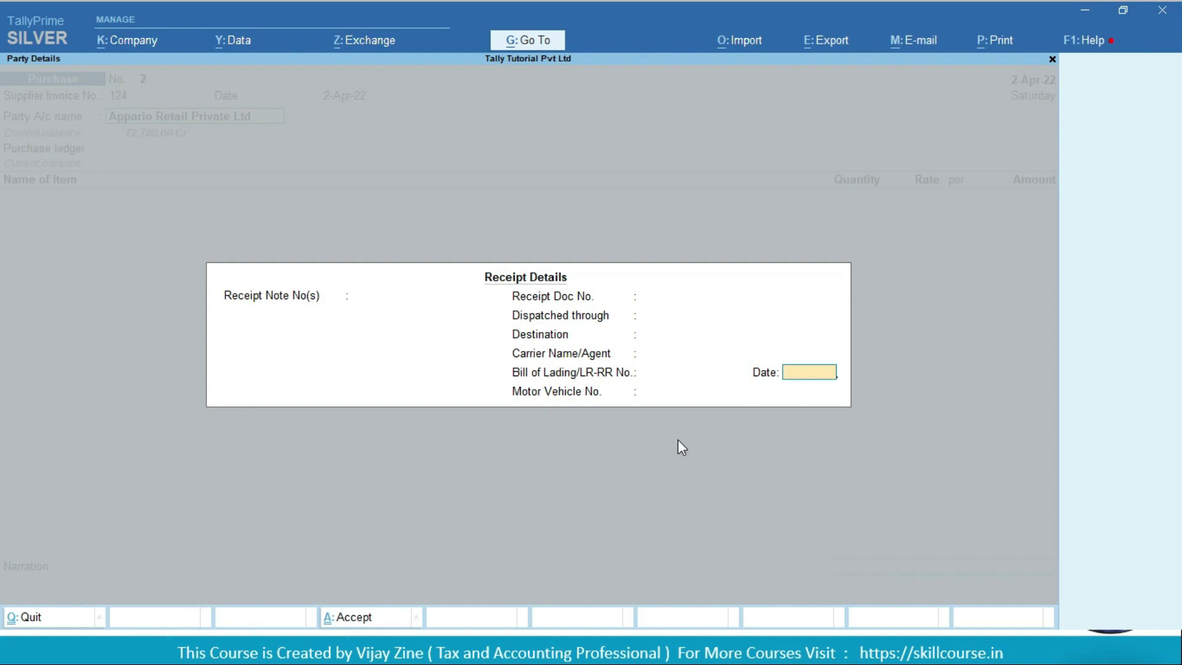
key(Return)
key(Return)
key(Return)
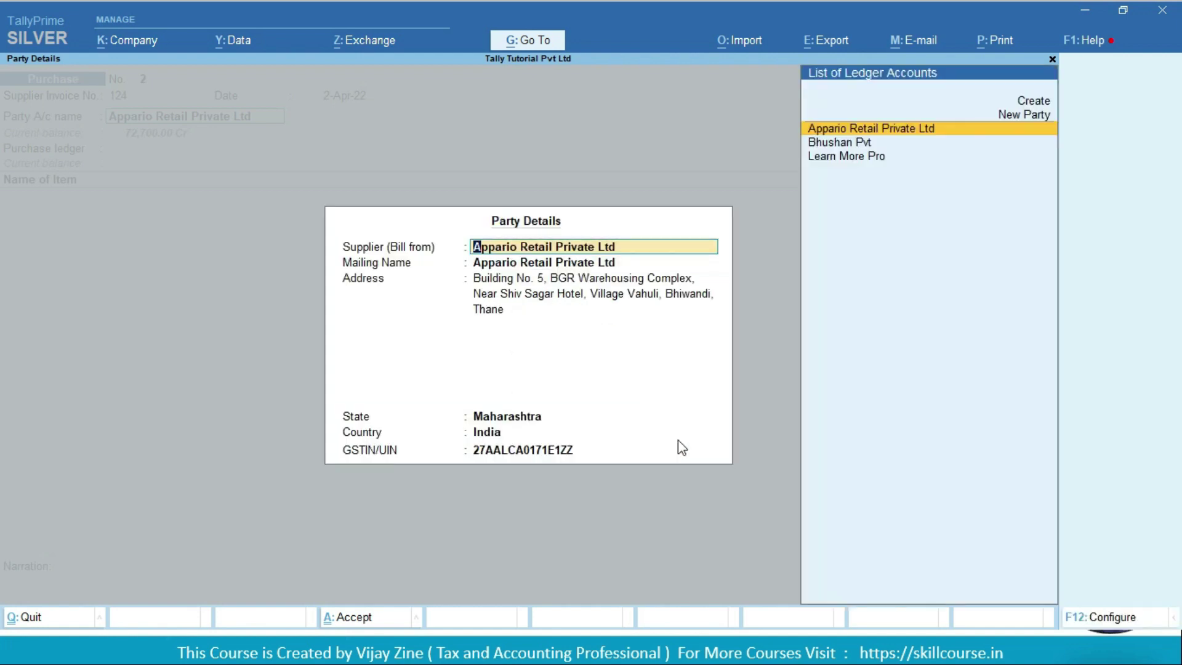
Step: Accept the prefilled party details for Appario Retail Private Ltd as the billing supplier
key(Return)
key(Return)
key(Return)
key(Return)
key(Return)
key(Return)
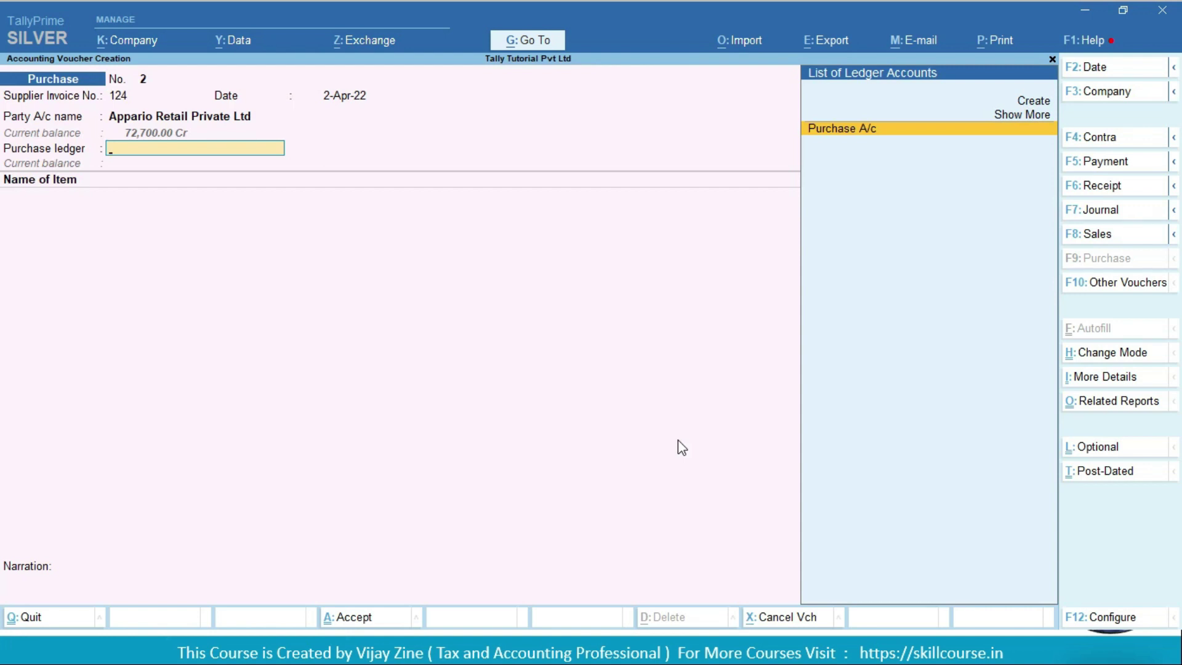
Step: Choose Purchase A/c as the purchase ledger, then review and accept its ledger master
key(Return)
key(BackSpace)
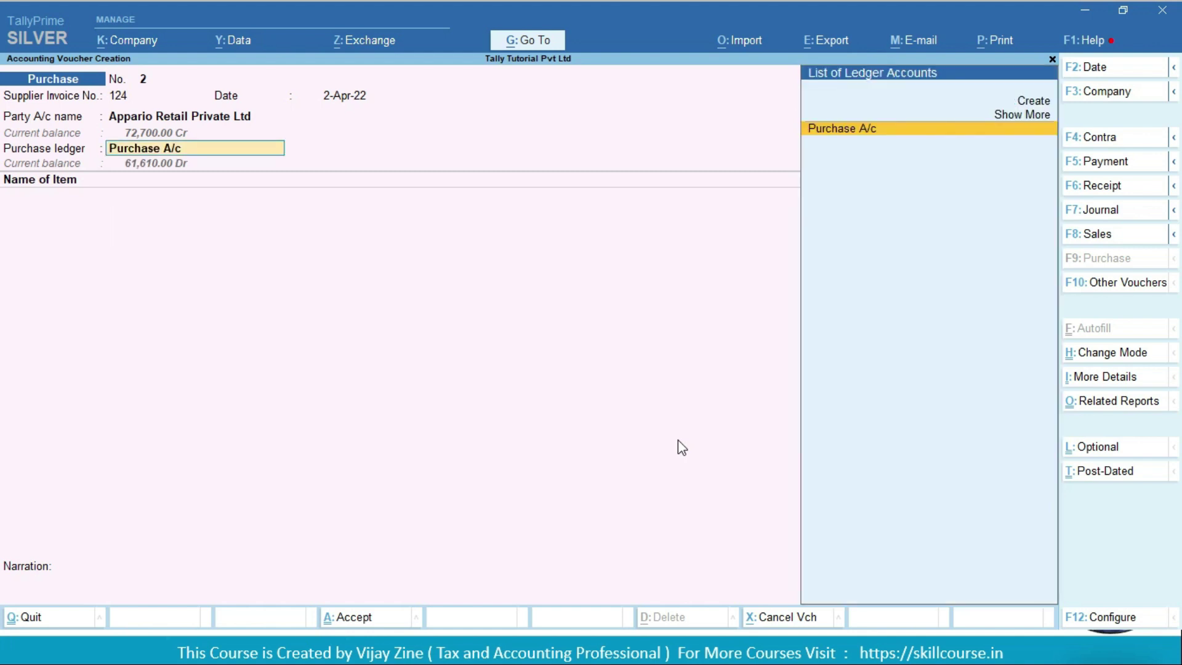
key(ctrl)
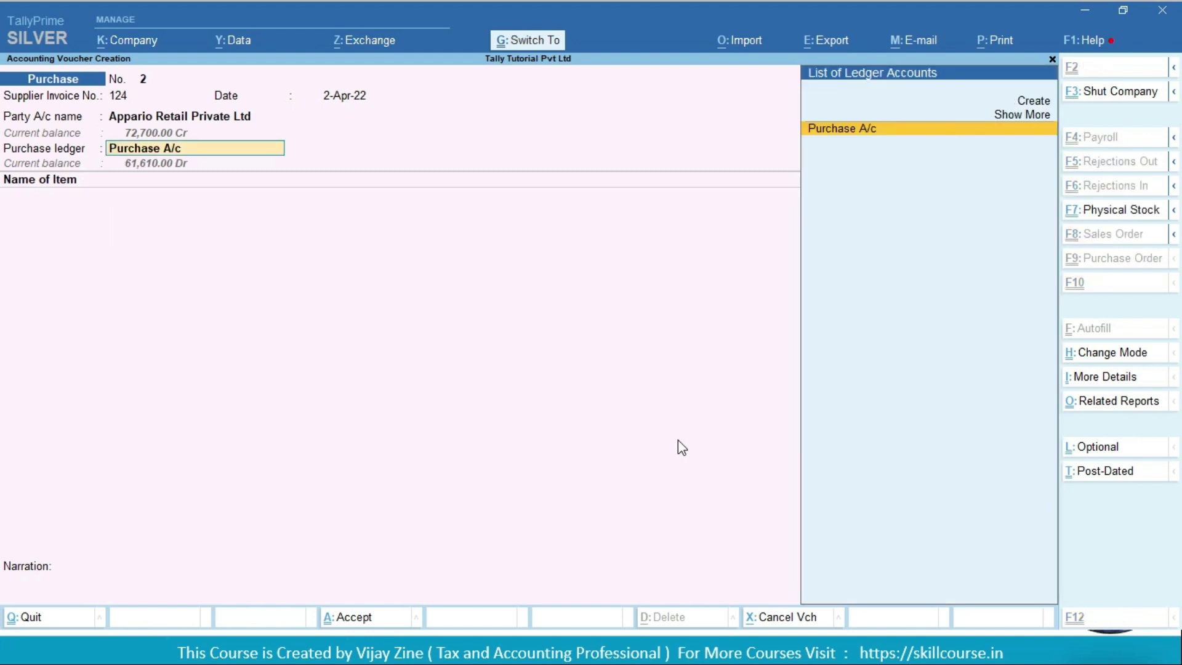
key(ctrl+Return)
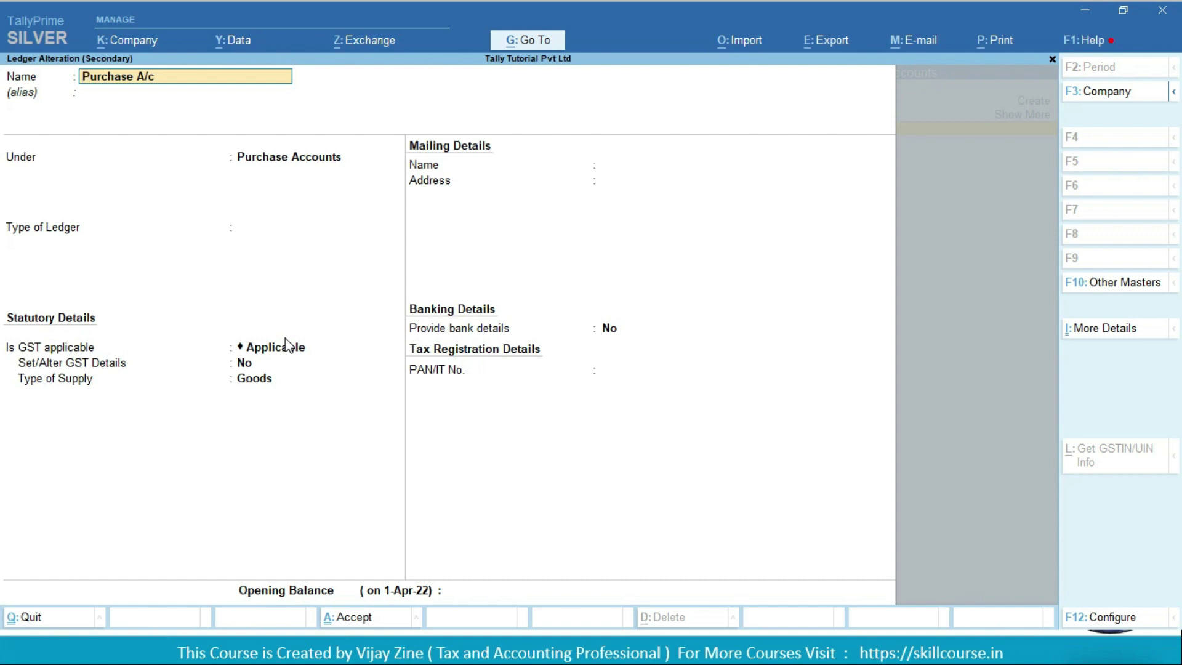
key(ctrl)
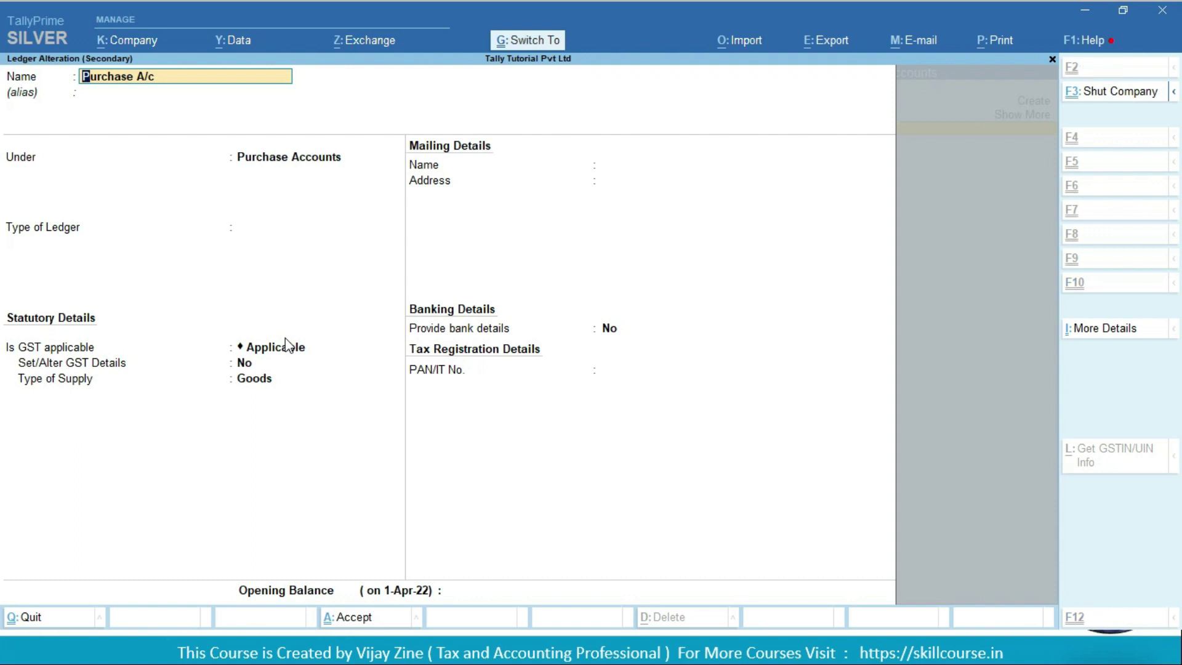
key(ctrl+a)
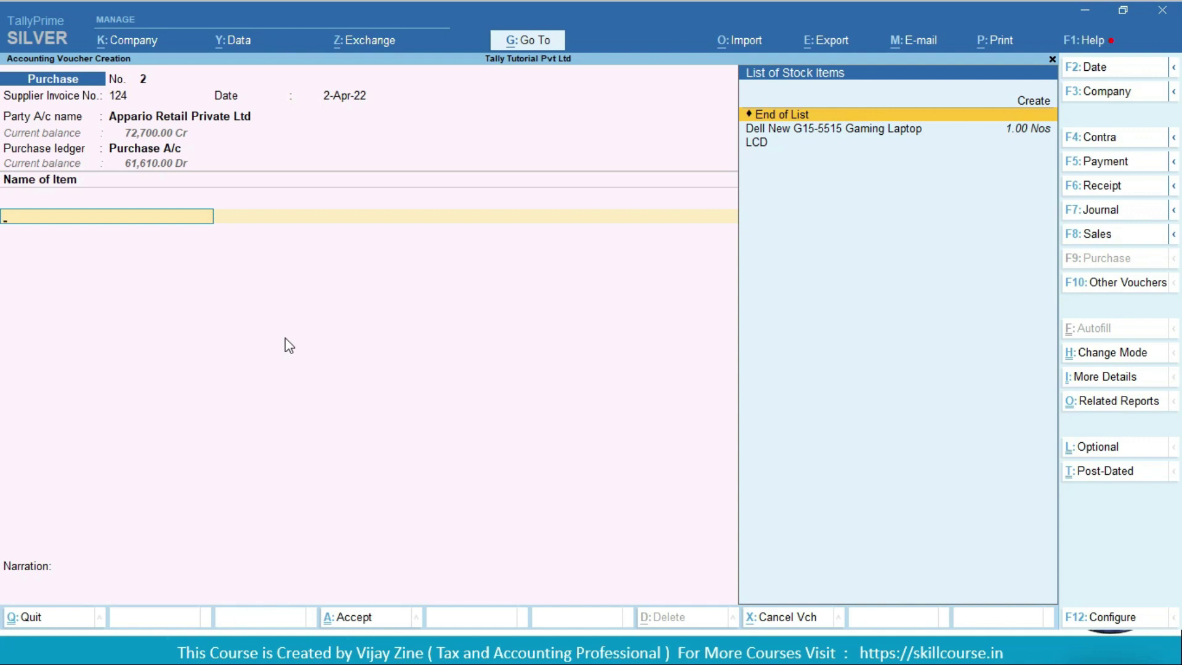
Step: Start a new stock item from the voucher named T-Shirt, under Primary, with Nos as its unit
key(Up)
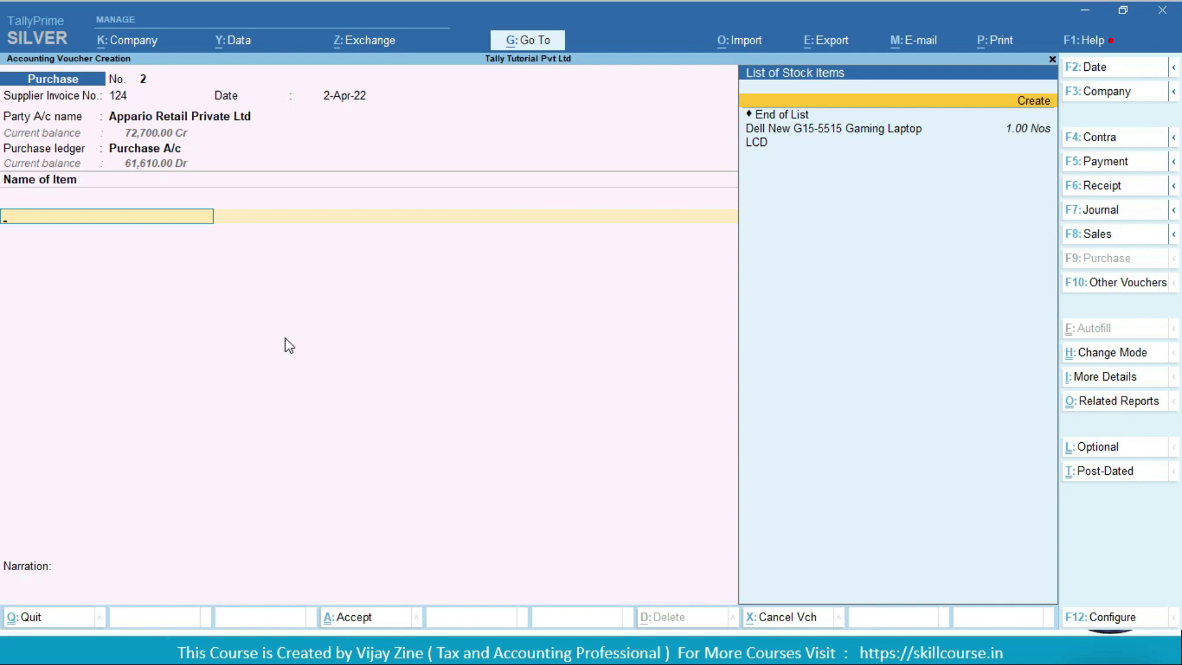
key(alt+c)
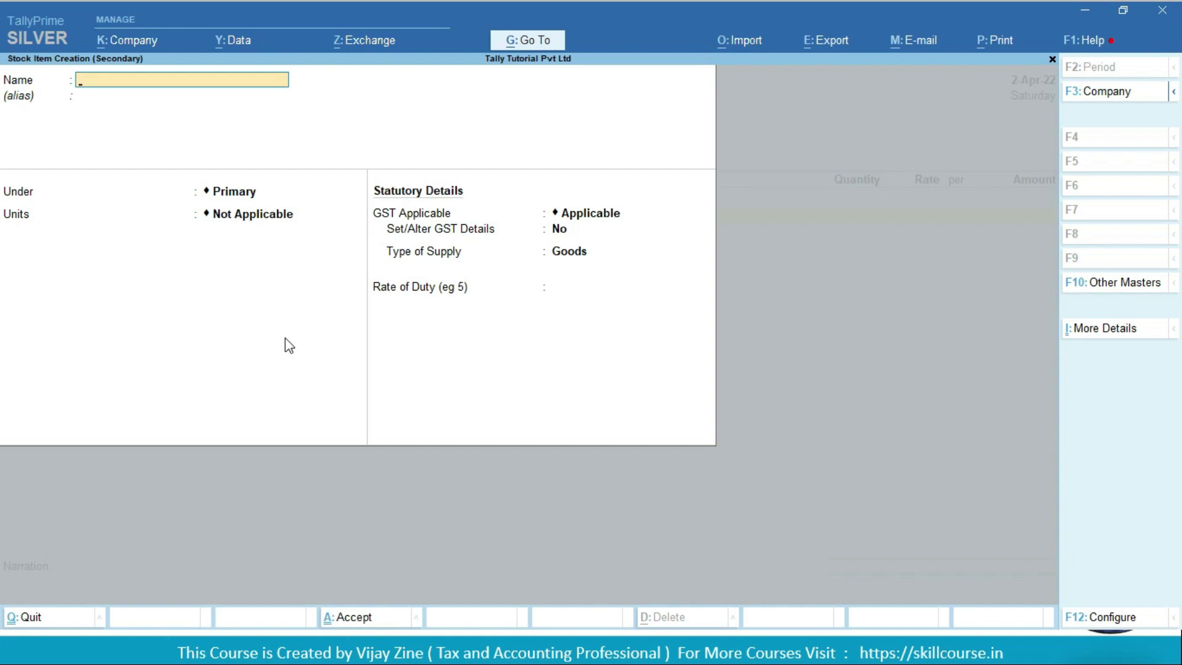
text(T-Shirt)
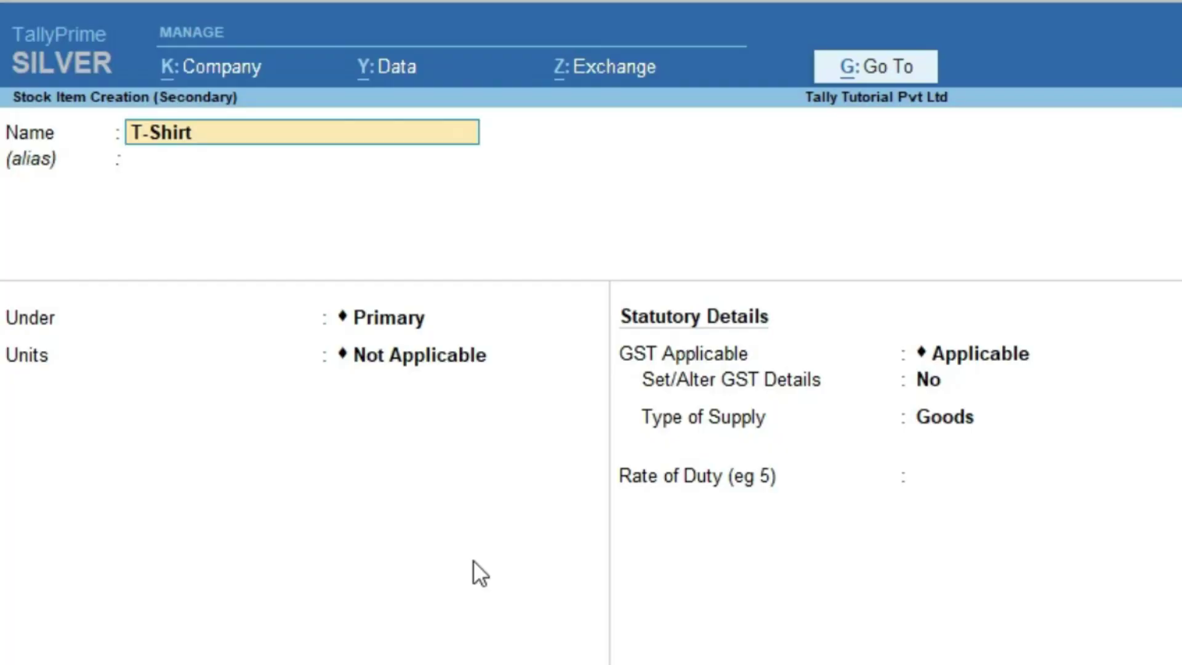
key(Return)
key(Return)
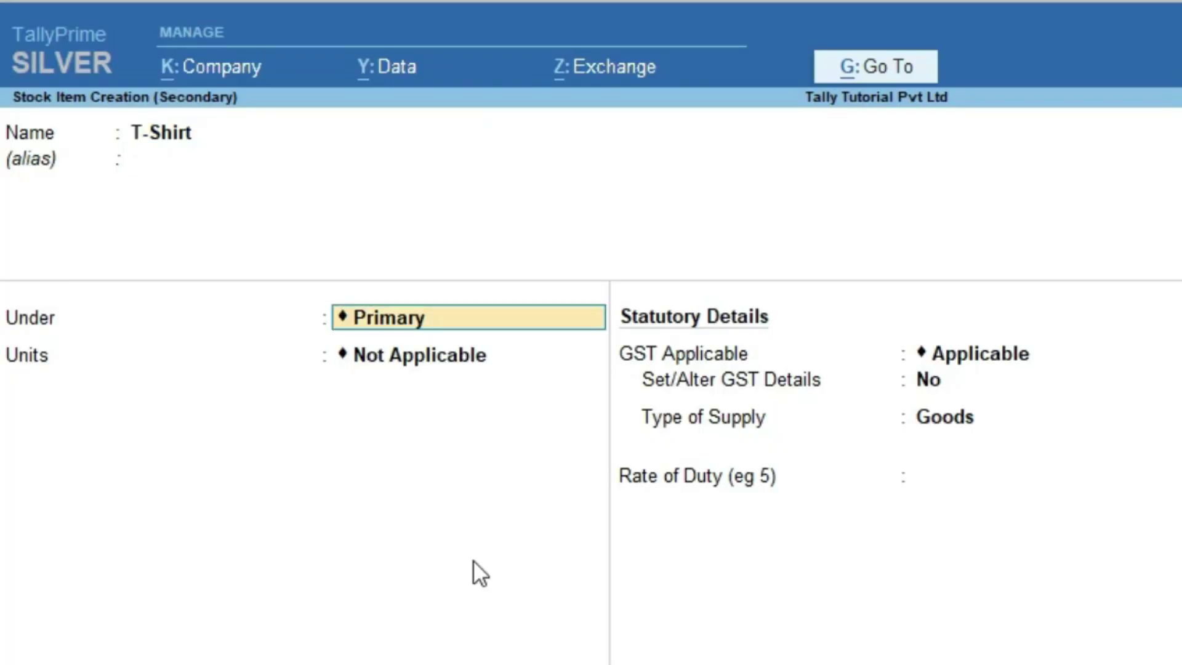
key(Return)
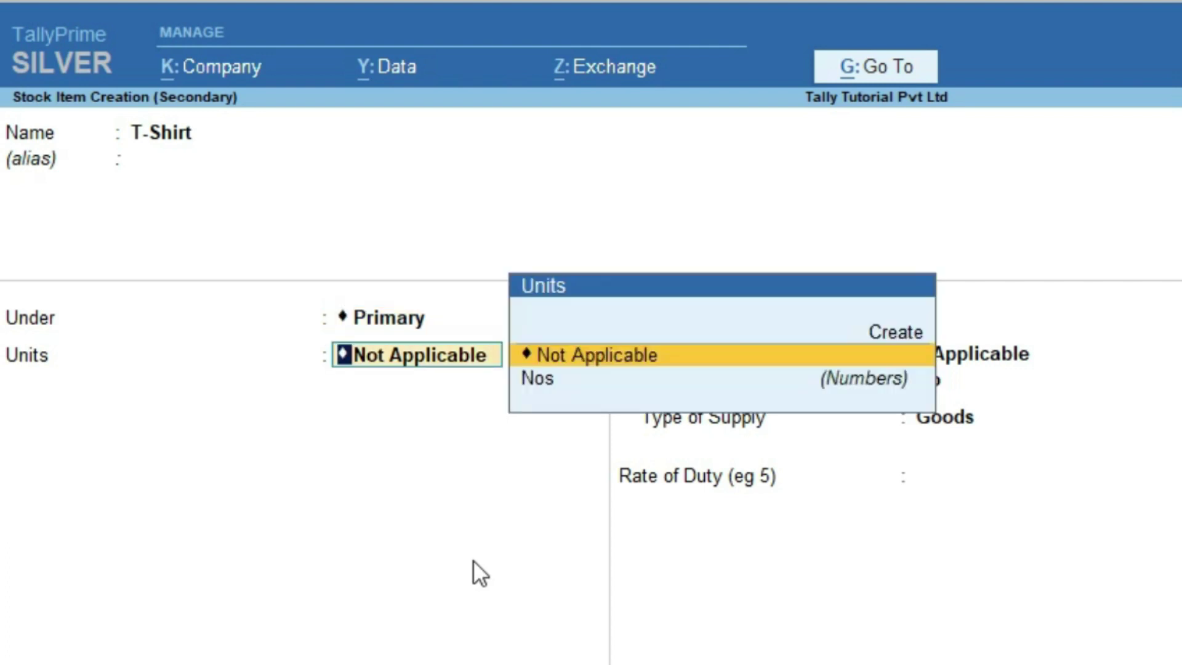
key(Down)
key(Return)
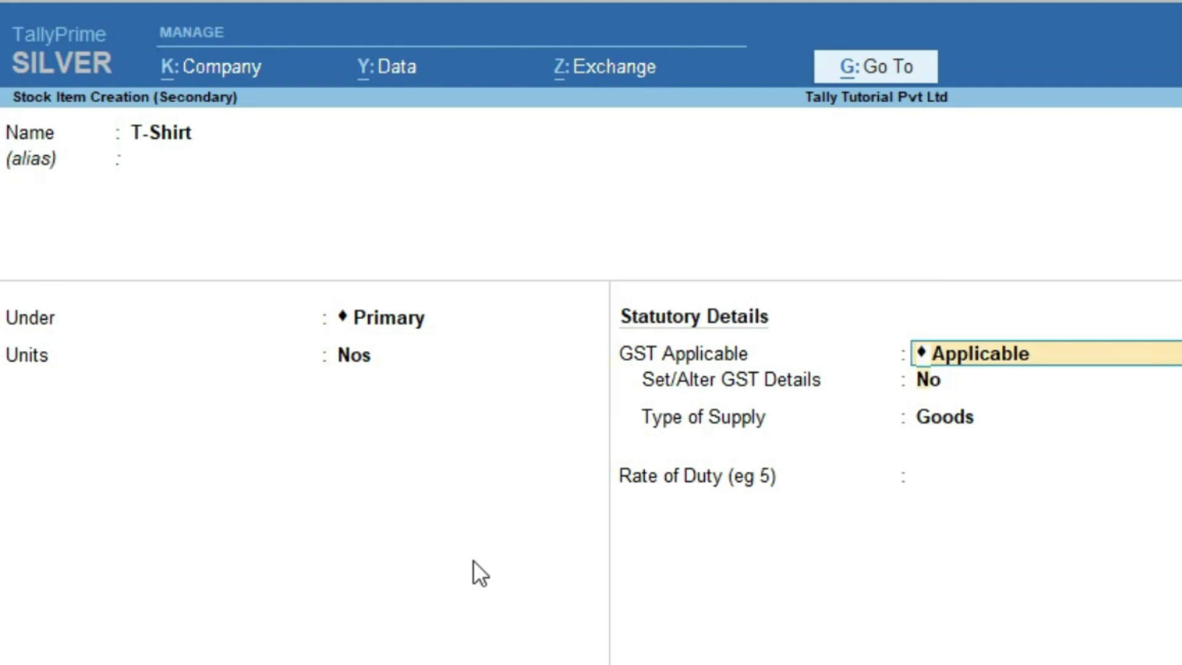
Step: Keep GST applicable for the T-Shirt item and set Set/Alter GST Details to Yes
key(Return)
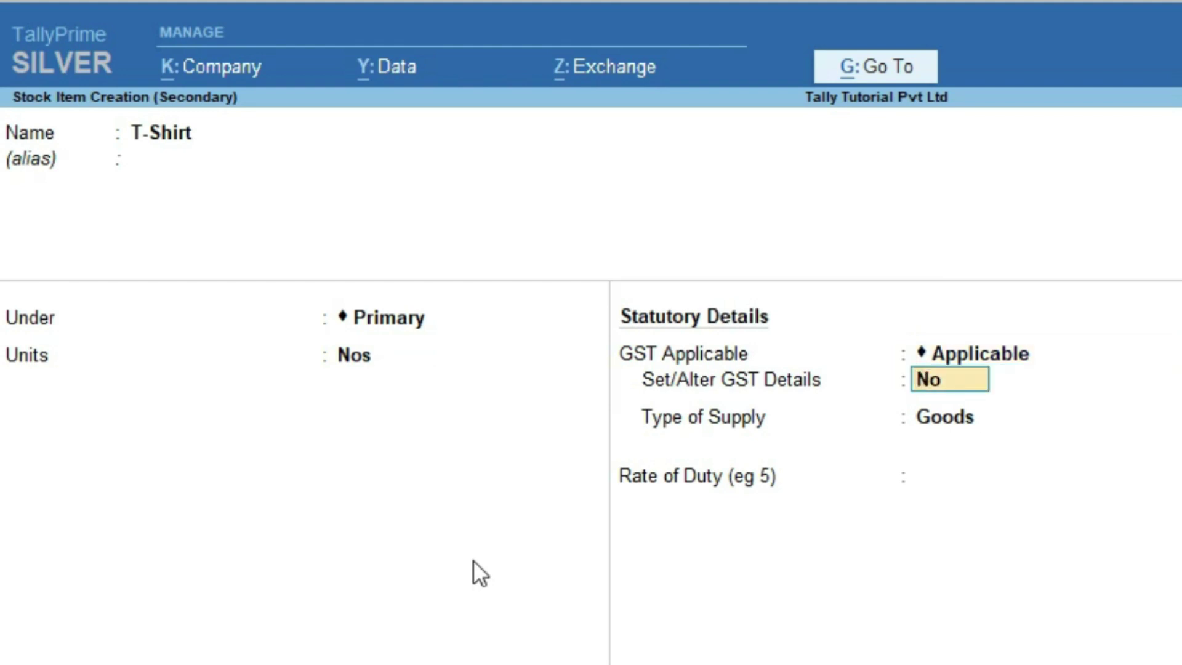
text(y)
key(Return)
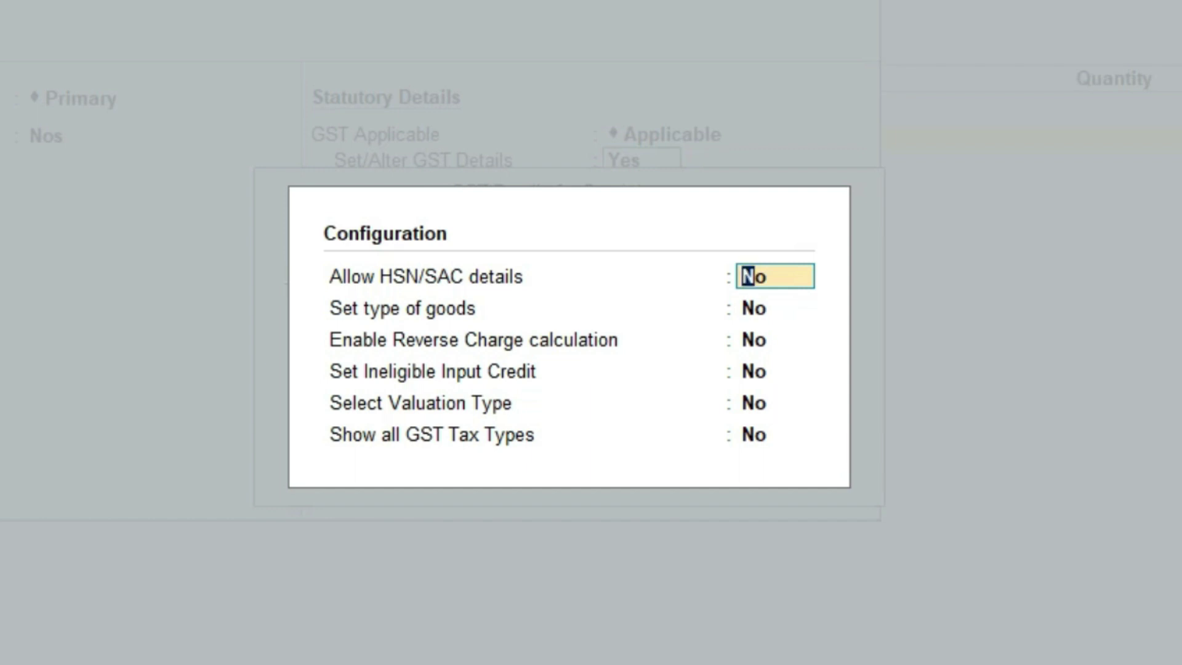
Step: Enable all GST configuration options: HSN/SAC details, type of goods, reverse charge, ineligible input credit, valuation type and all GST tax types
text(y)
key(Return)
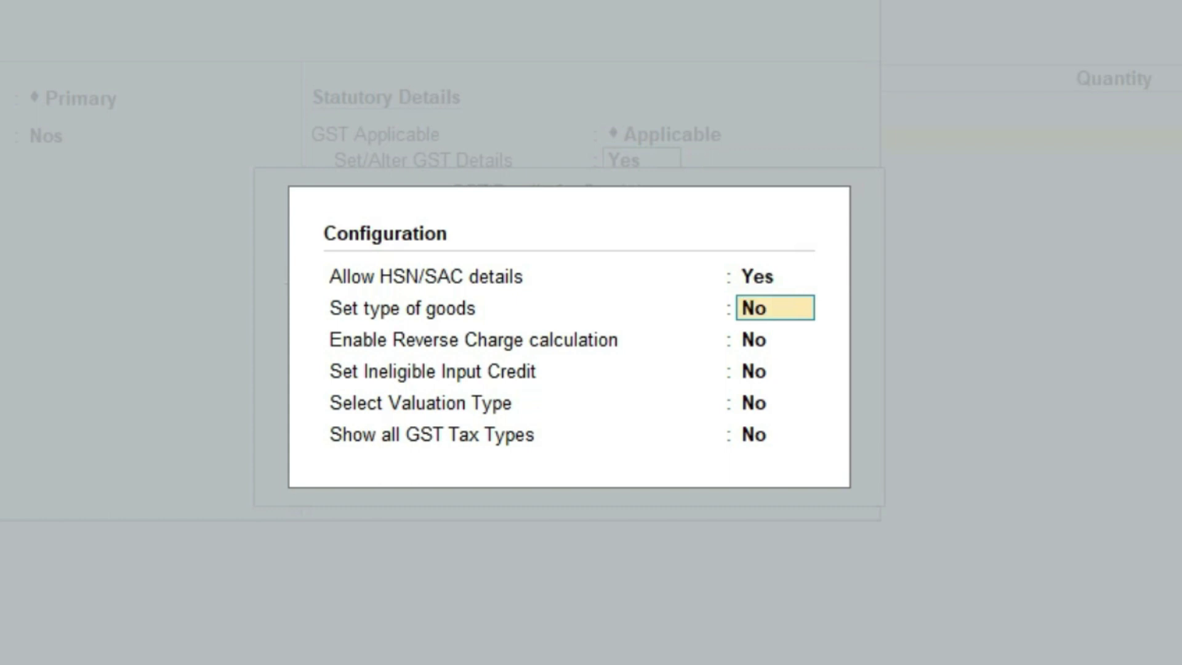
text(y)
key(Return)
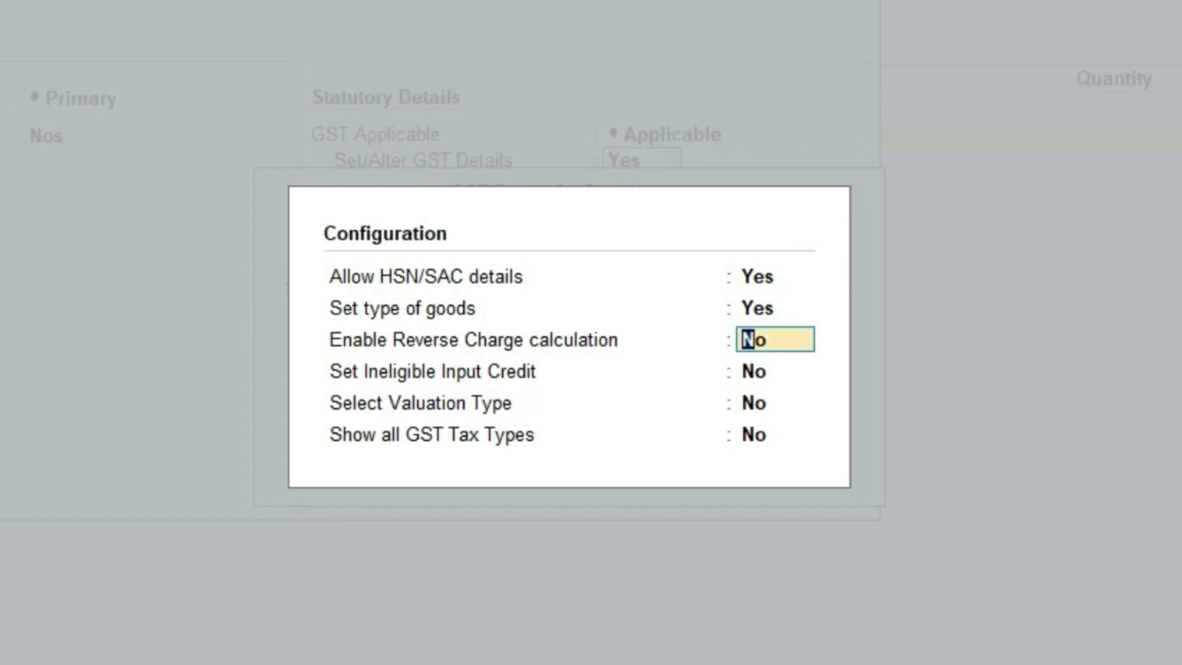
text(y)
key(Return)
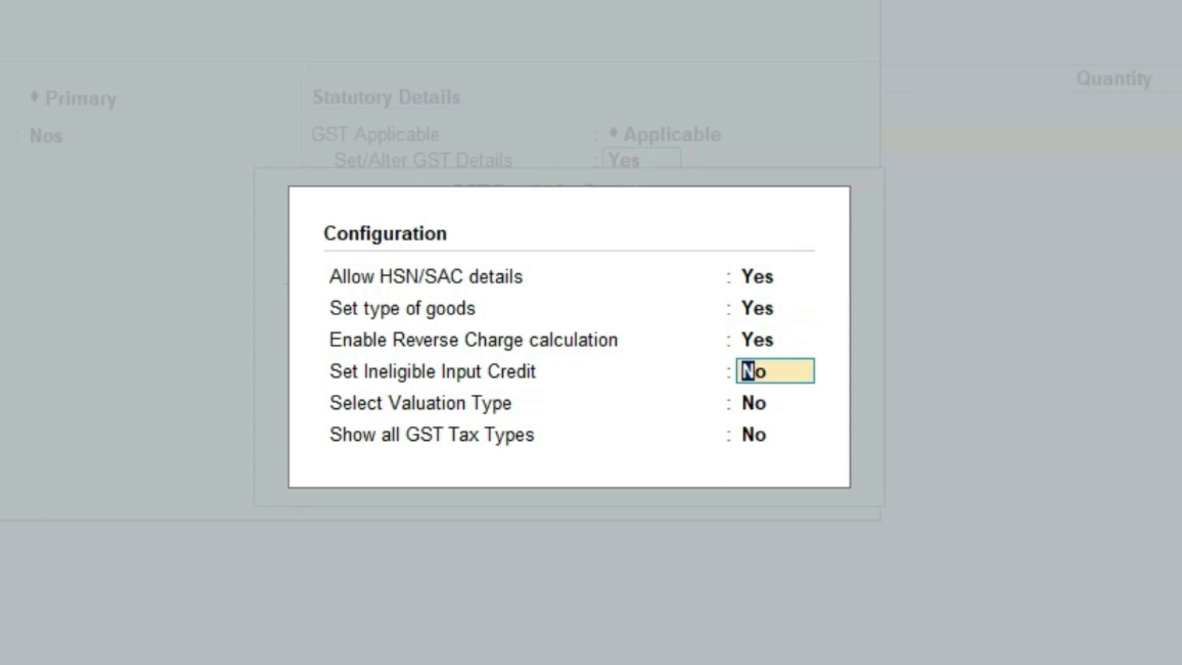
text(y)
key(Return)
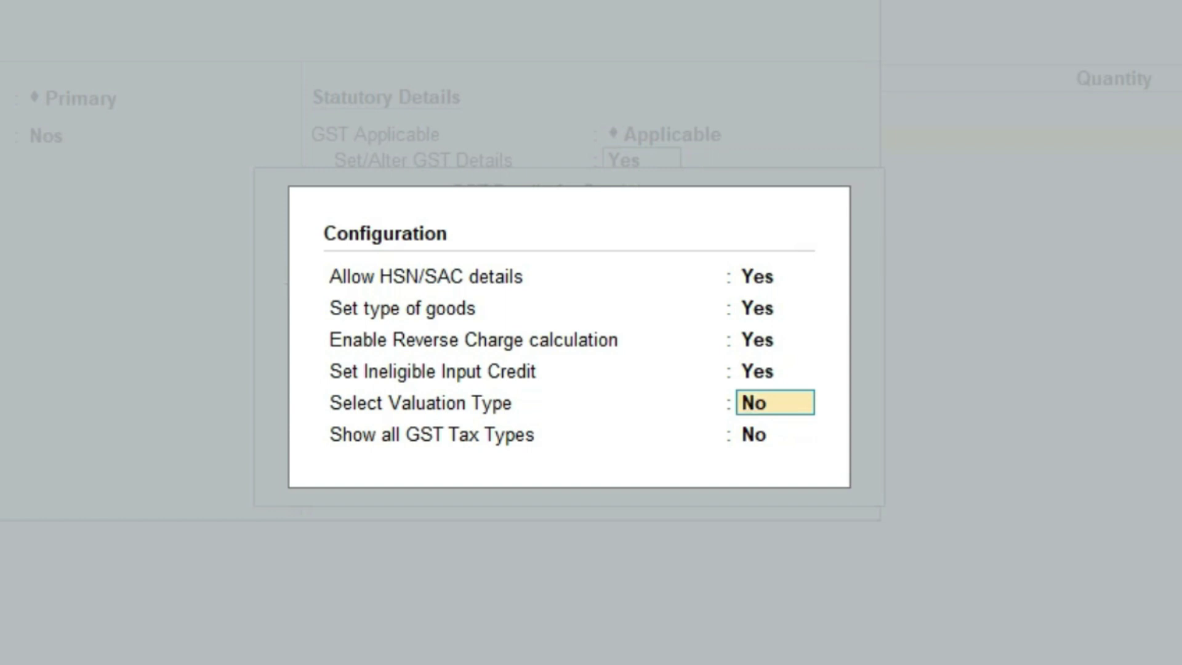
text(y)
key(Return)
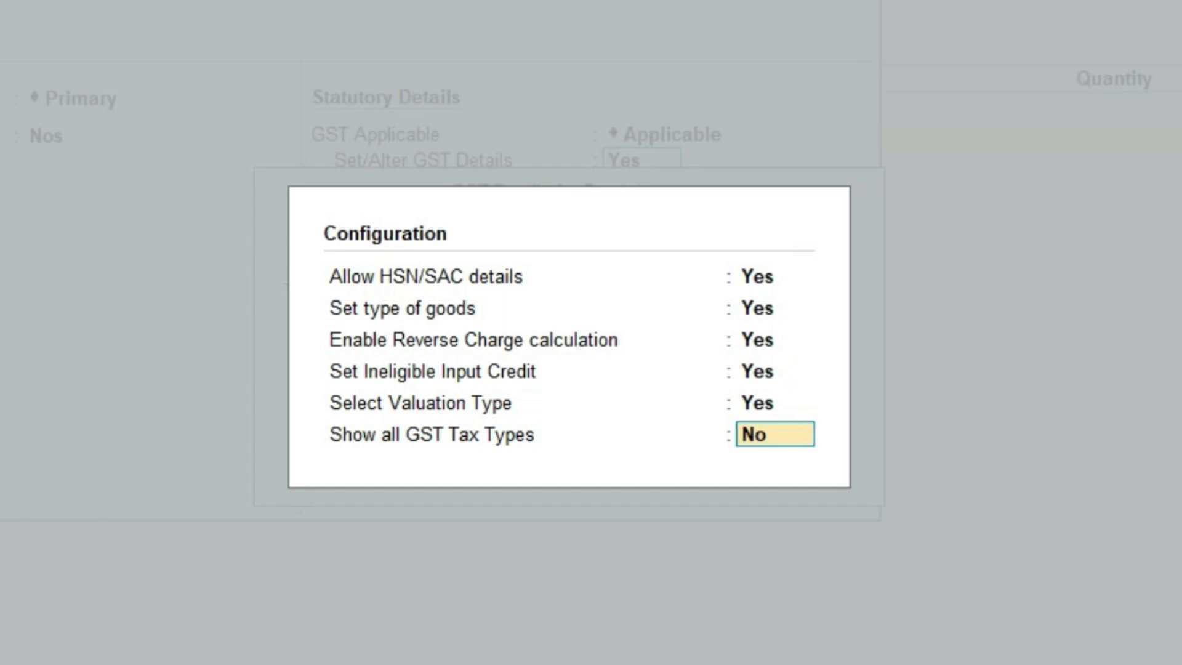
text(y)
key(Return)
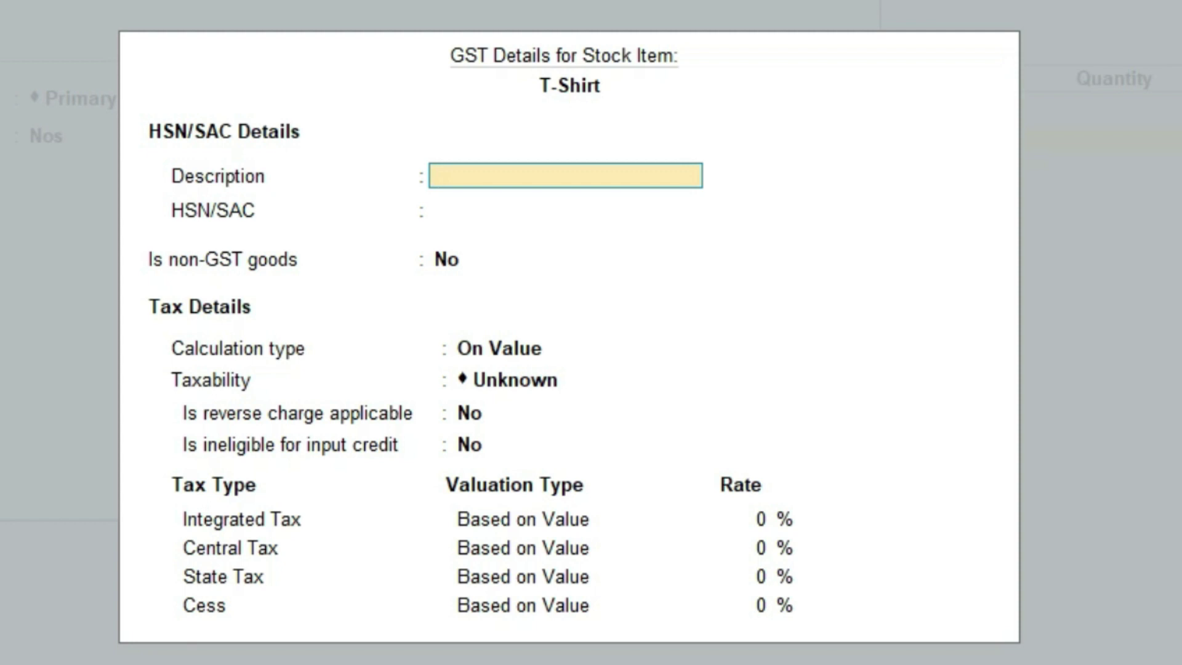
Step: Enter the description T-Shirt and HSN/SAC 123456 in the GST details, keeping Is non-GST goods at No
text(T-Shirt)
key(Return)
text(123456)
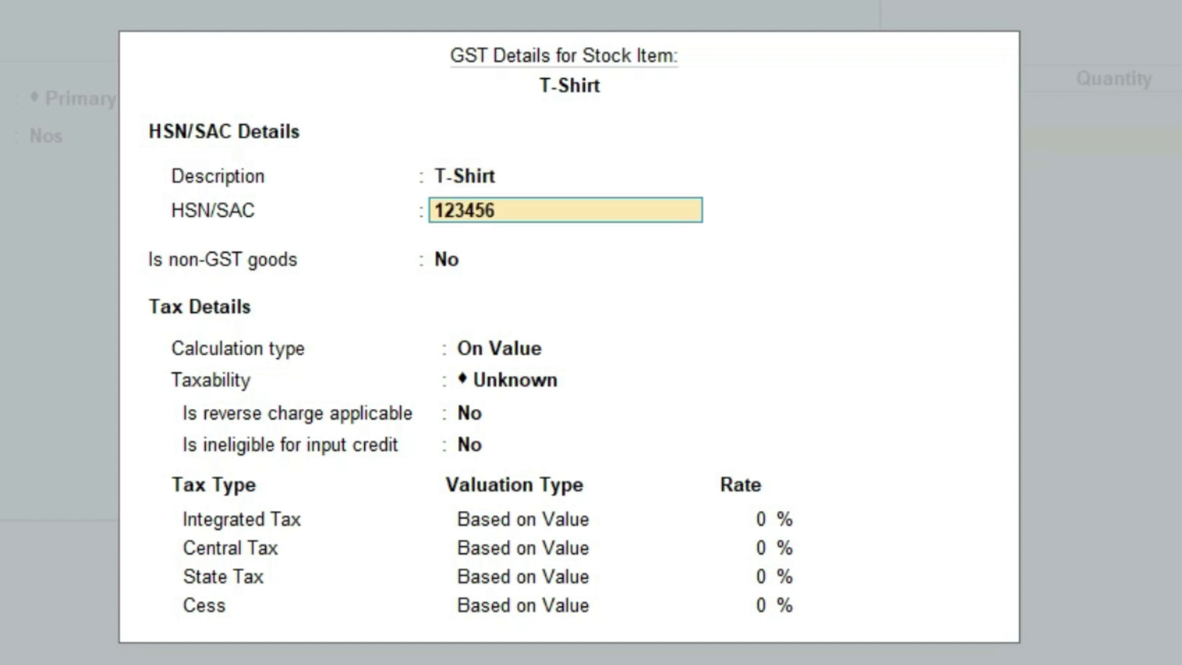
key(Return)
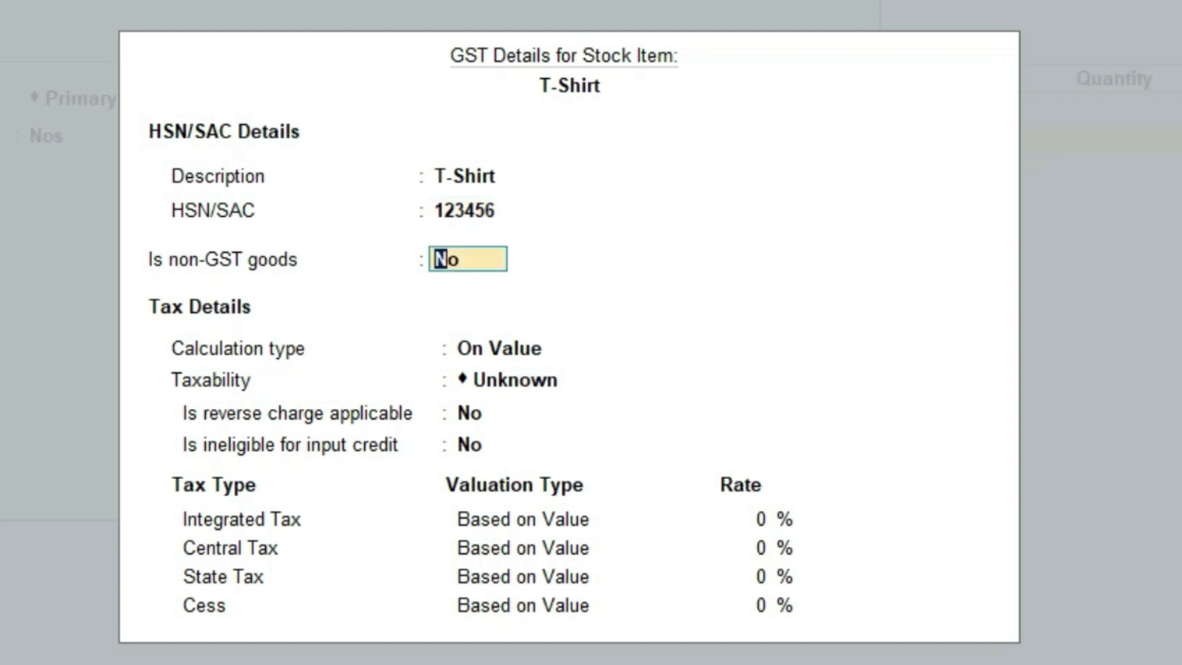
key(Return)
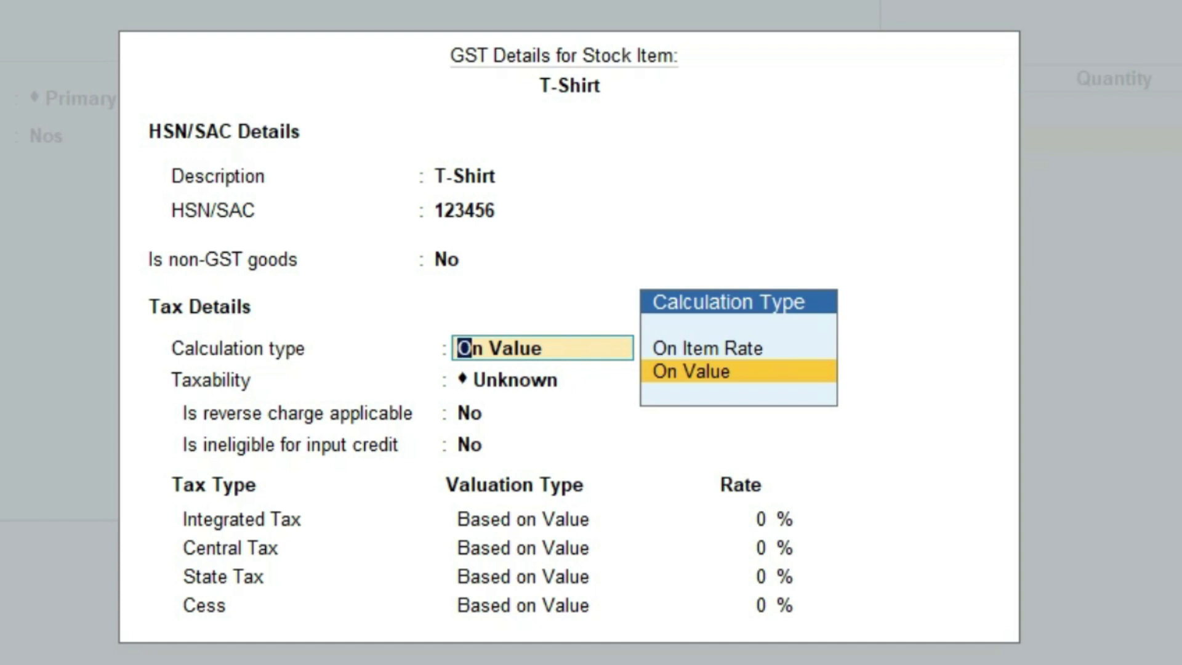
Step: Set the tax calculation type to On Item Rate and consider additional expense/income for slab rate calculation as Yes
key(Up)
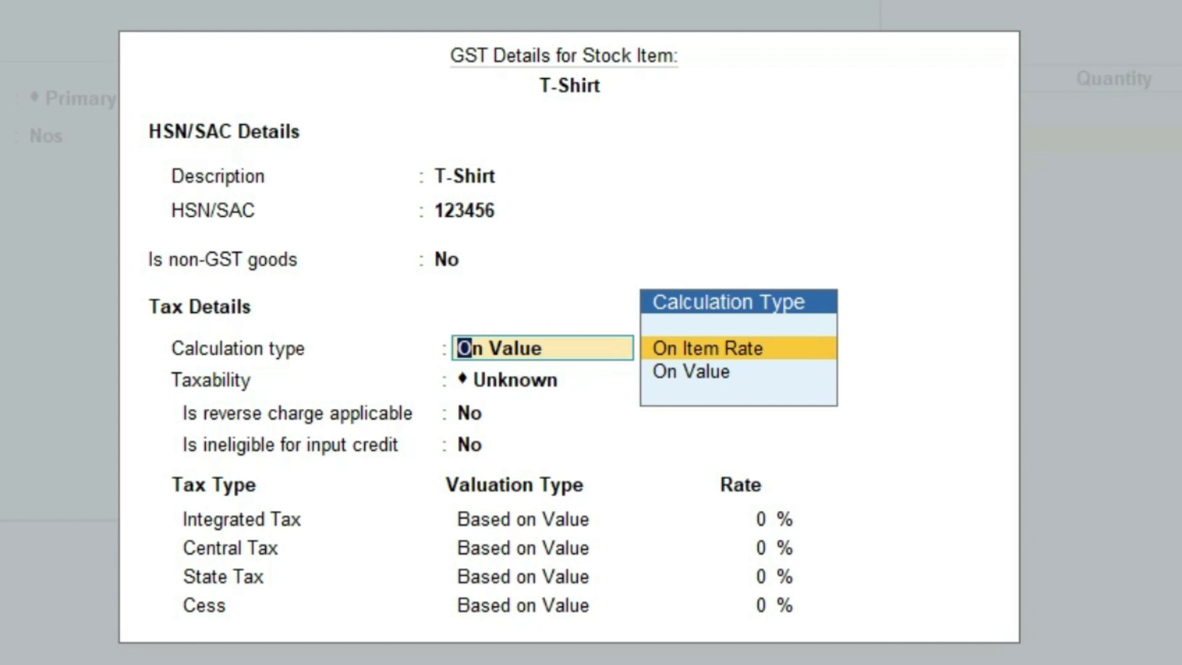
key(Return)
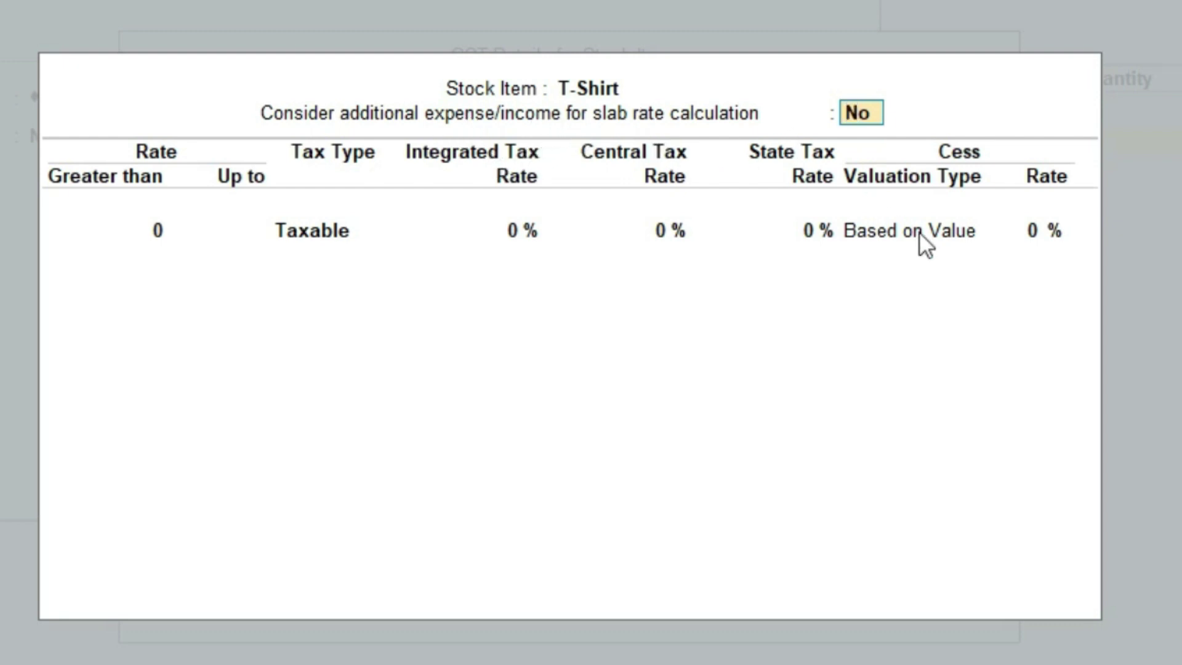
text(y)
key(Return)
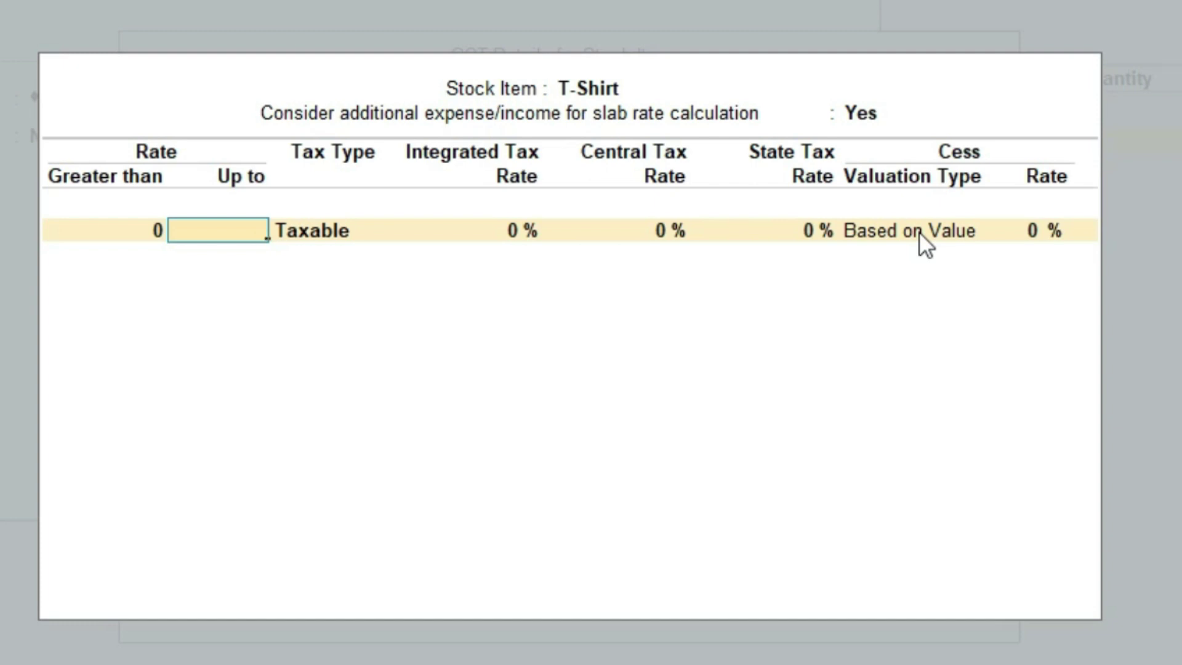
Step: Define the first slab, from 0 up to 500, as Taxable with 5% integrated tax and 0% cess
text(500)
key(Return)
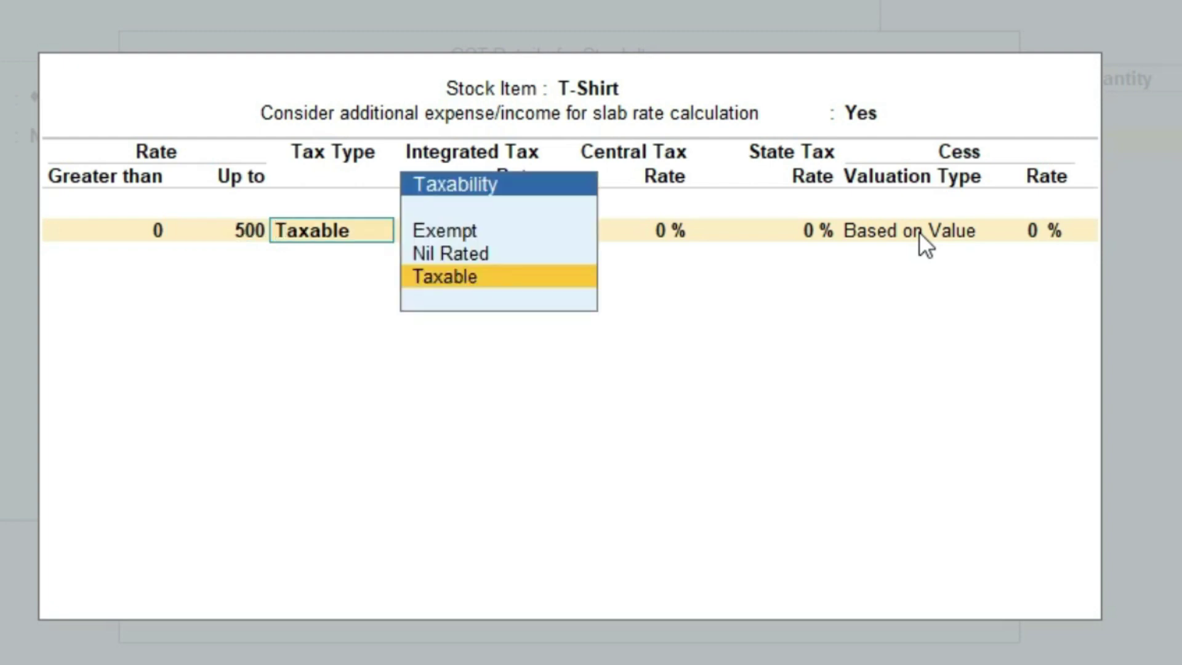
key(Return)
text(5)
key(Return)
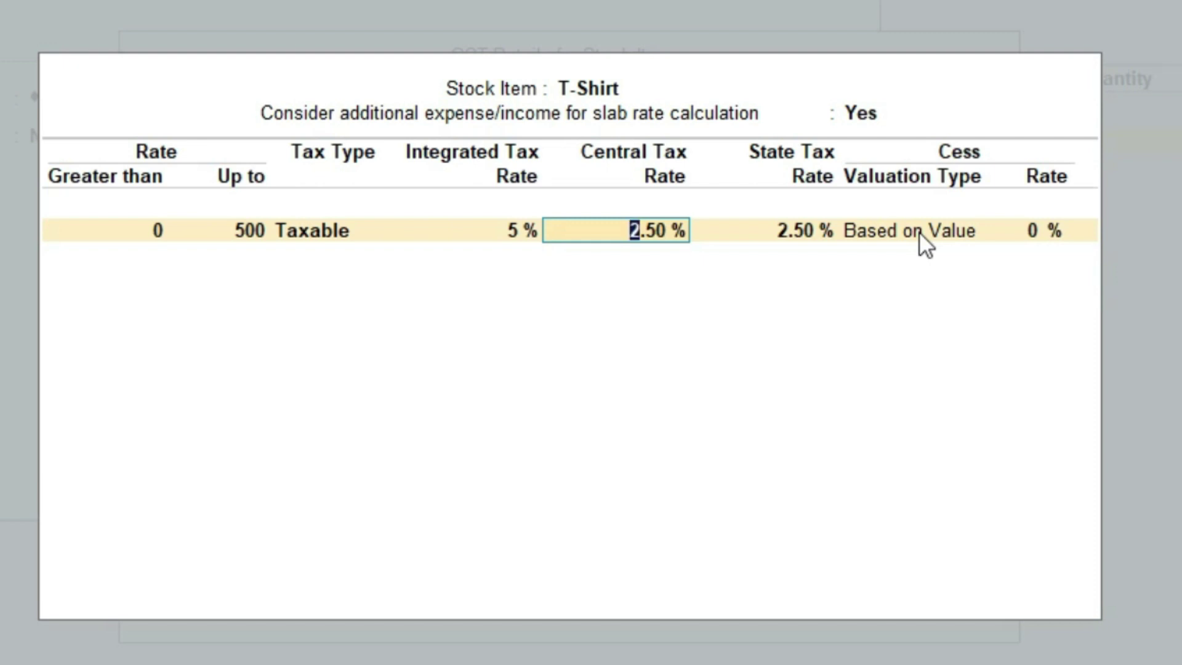
key(Return)
key(Return)
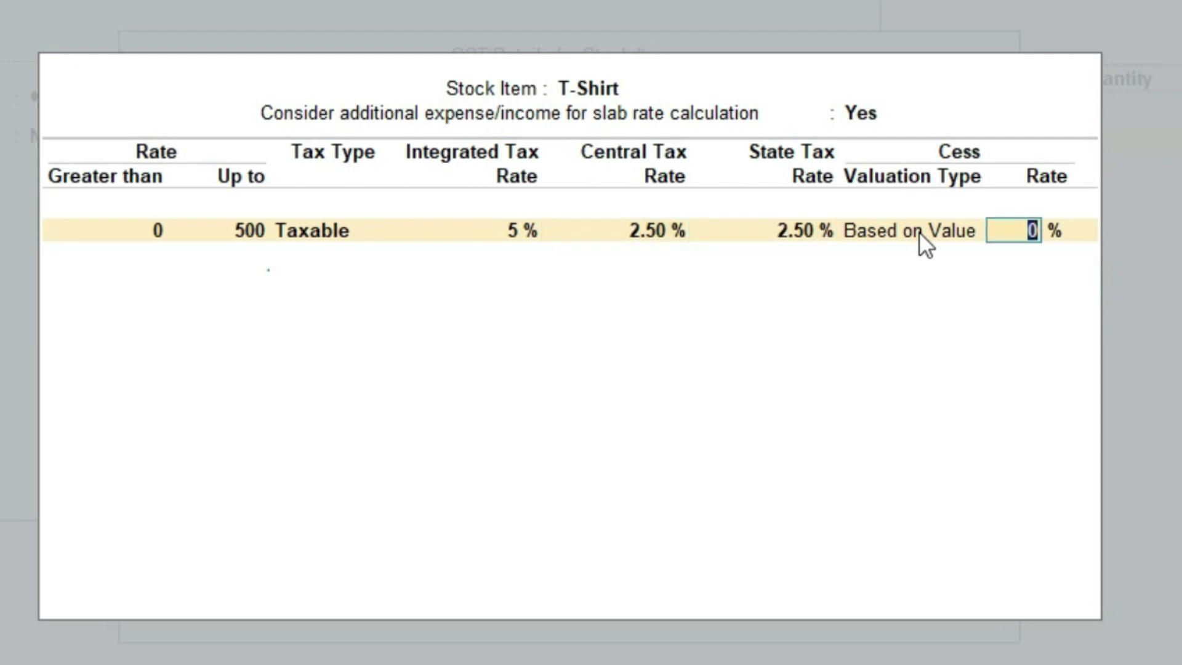
key(Return)
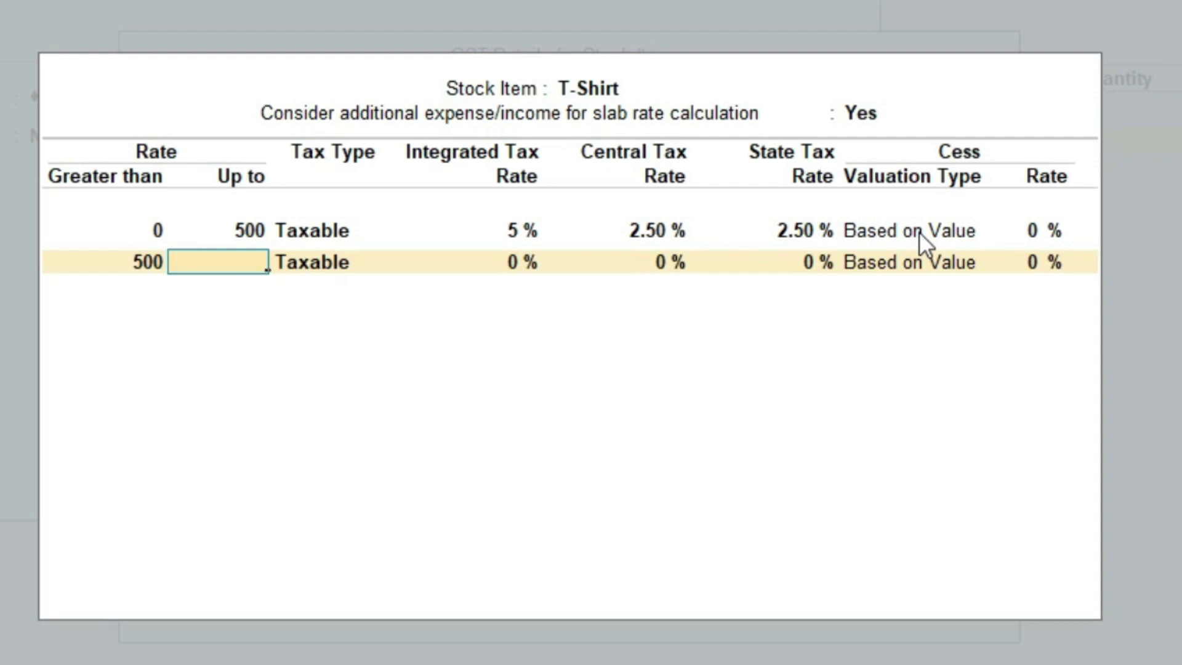
Step: Define the second slab, greater than 500 up to 1,000, as Taxable with 12% integrated tax and 0% cess
text(1000)
key(Return)
key(Return)
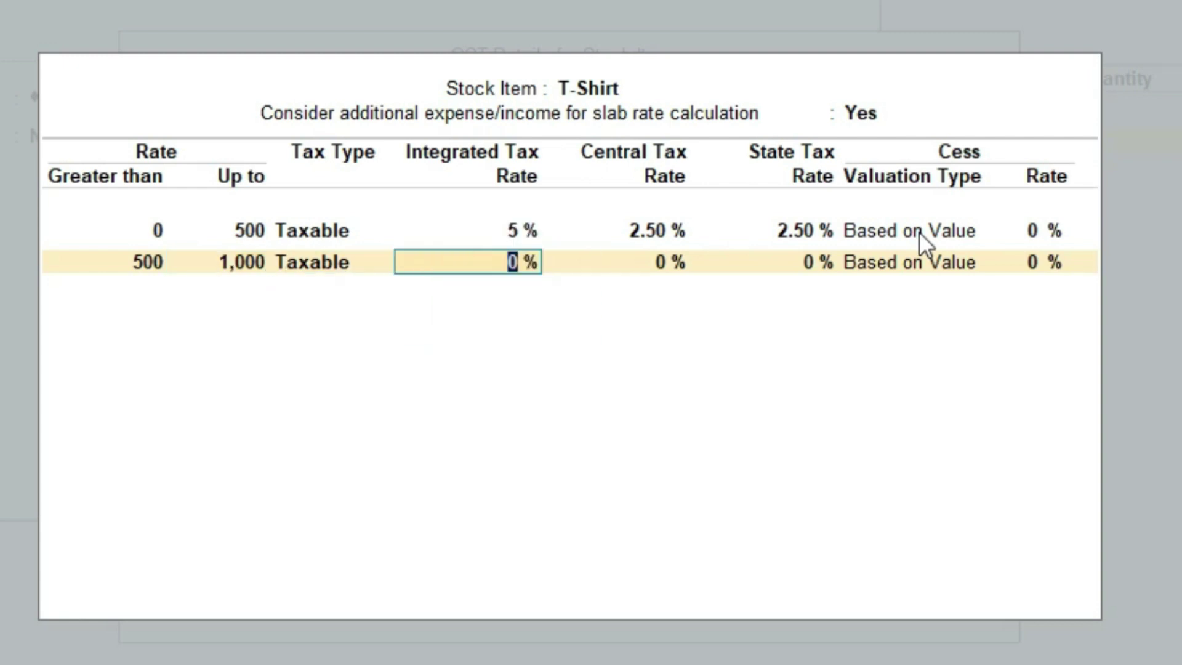
text(12)
key(Return)
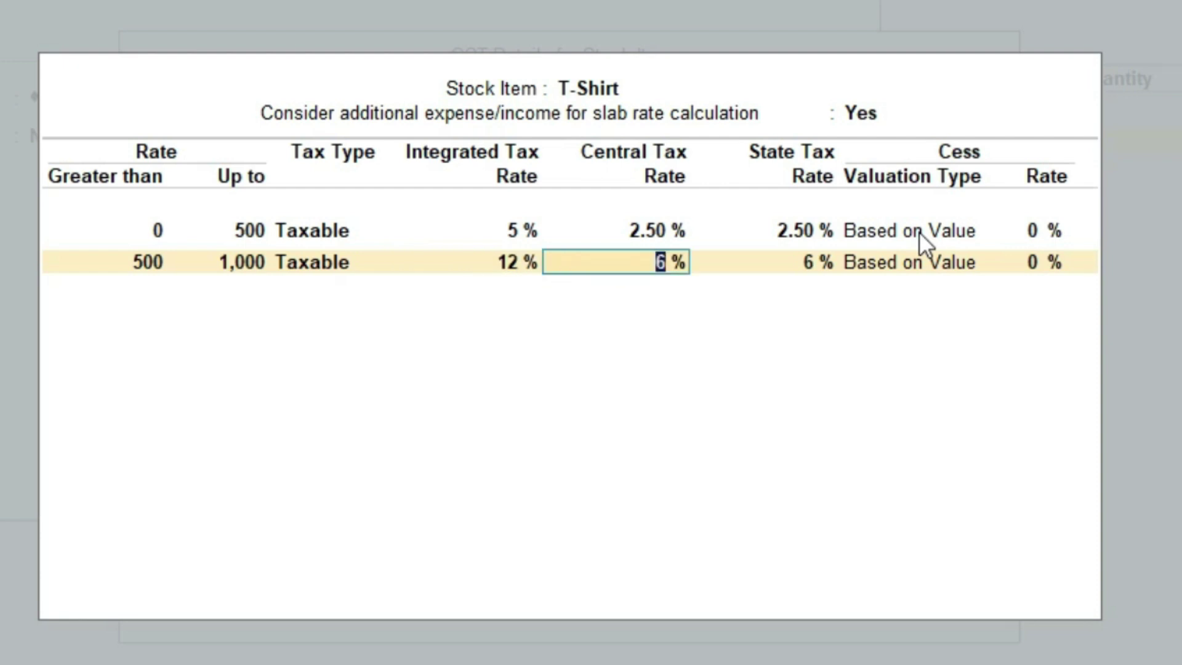
key(Return)
key(Return)
key(Return)
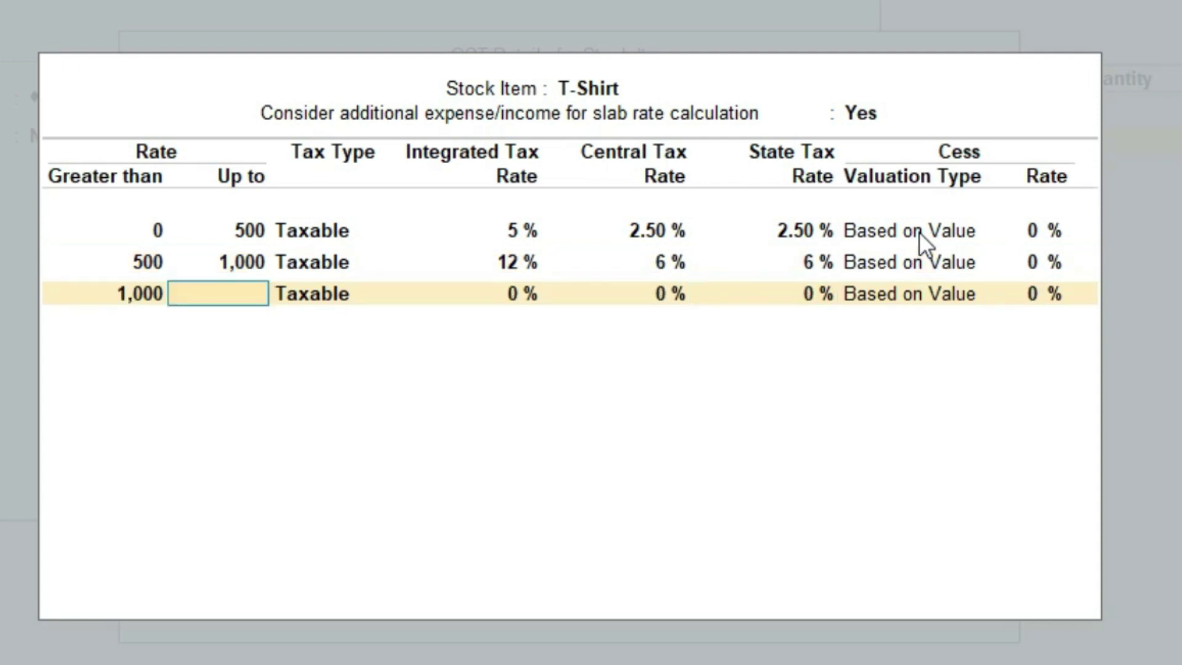
Step: Define the third slab, greater than 1,000 up to 2,000, as Taxable with 18% integrated tax and 0% cess
text(2000)
key(Return)
key(Return)
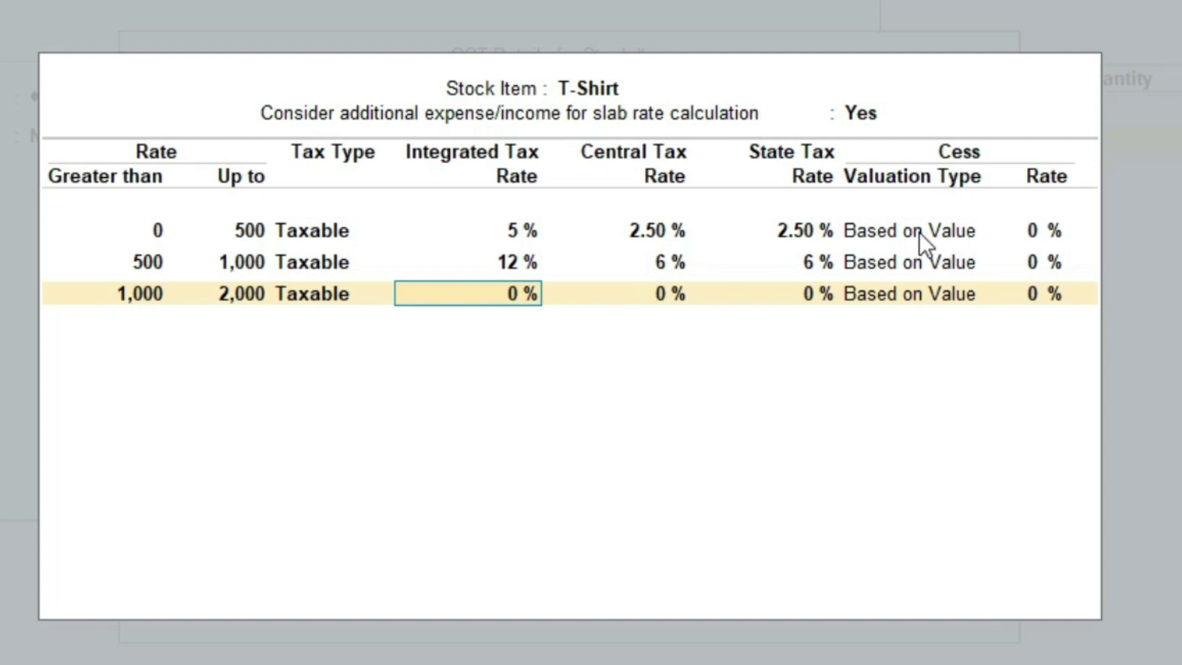
text(18)
key(Return)
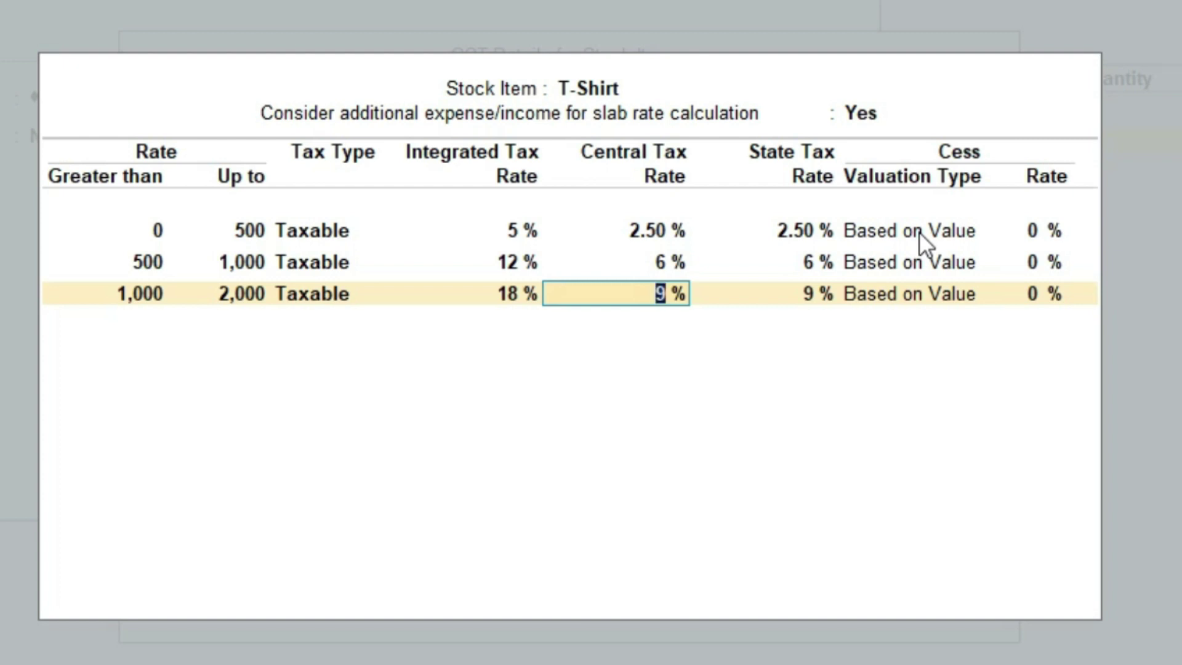
key(Return)
key(Return)
key(Return)
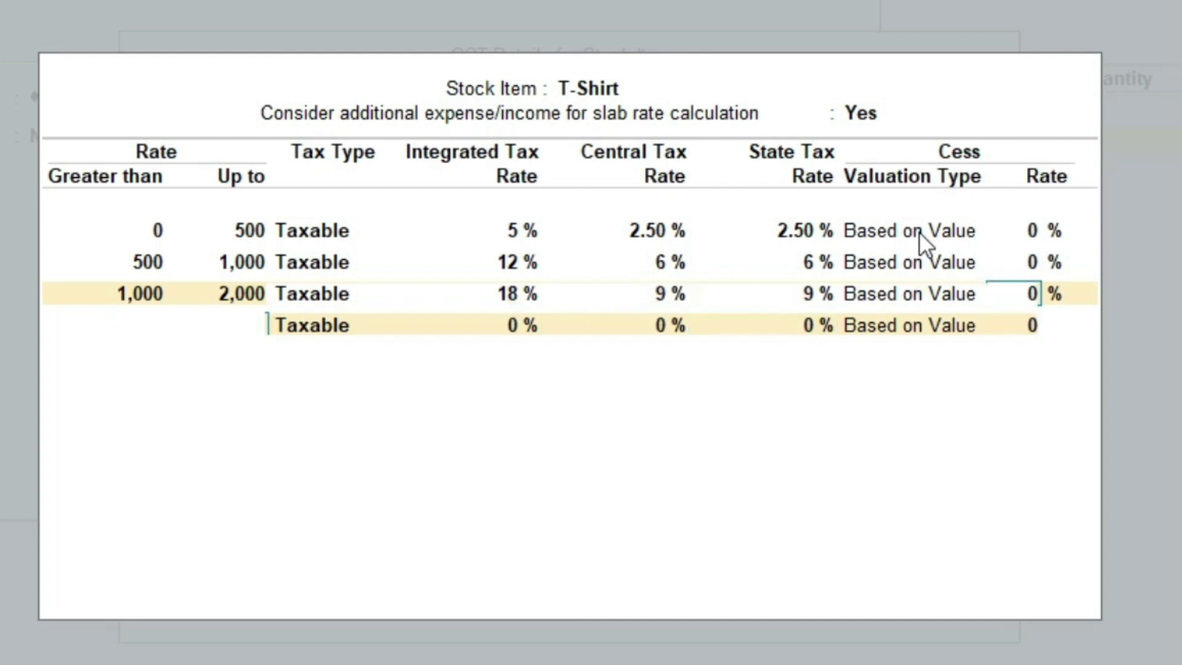
key(Return)
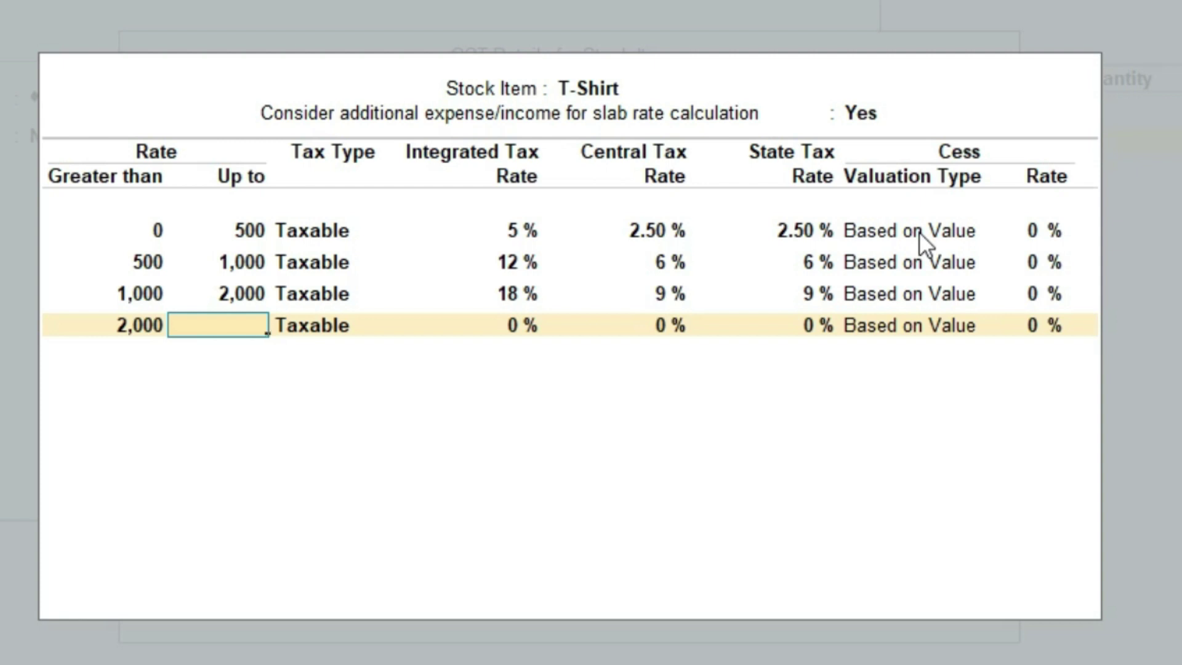
Step: Define the last slab, greater than 2,000 with no upper limit, as Taxable with 28% integrated tax, and finish the slab table
key(Return)
key(Return)
text(28)
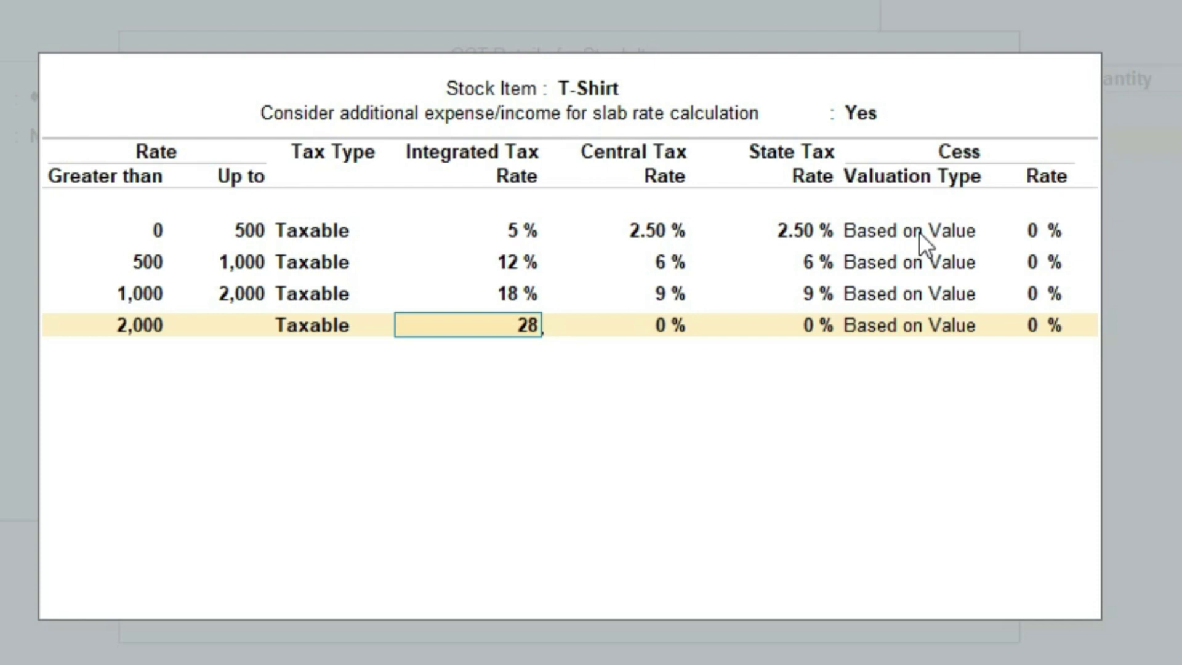
key(Return)
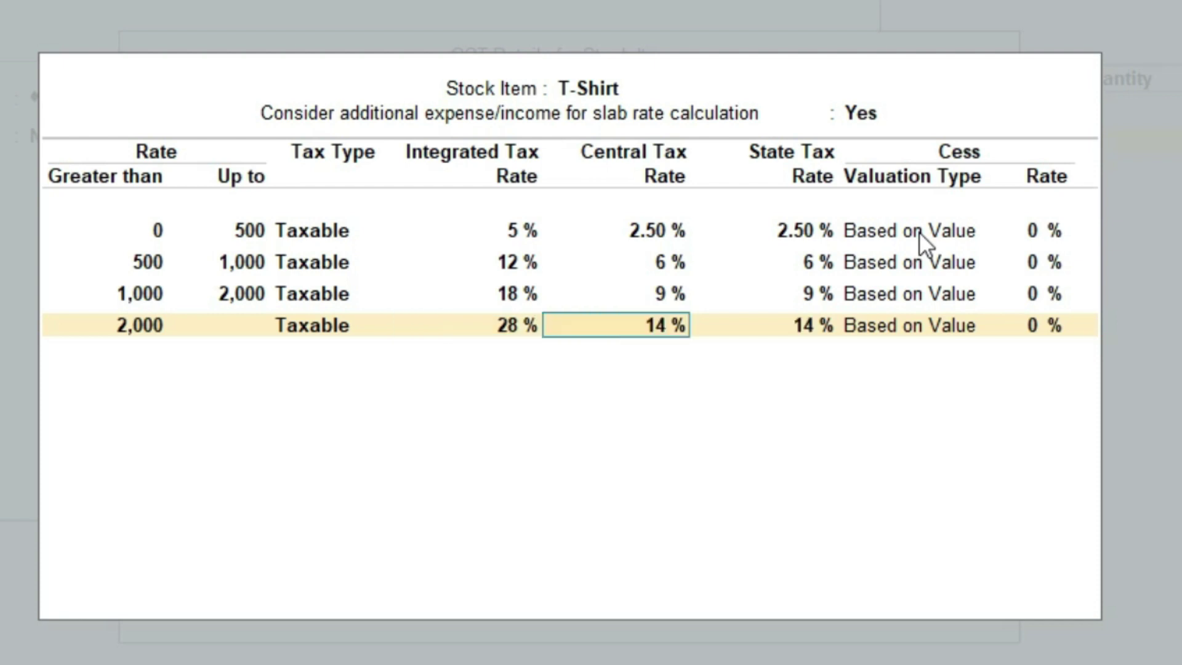
key(Return)
key(Return)
key(Return)
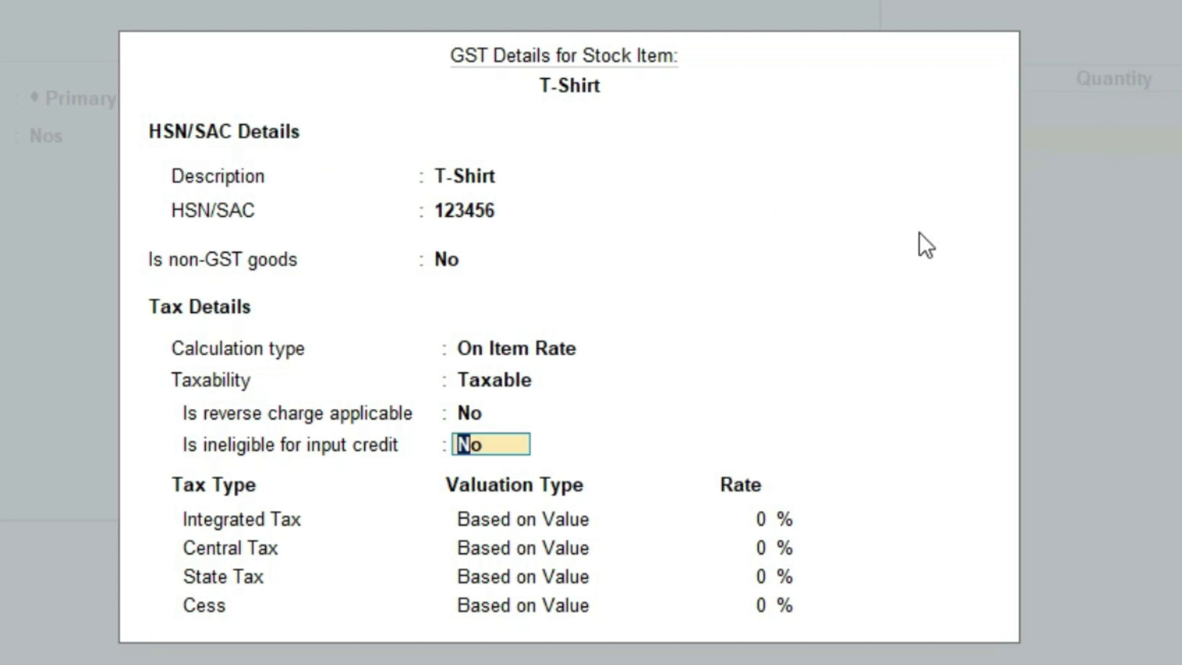
Step: Keep ineligible for input credit at No and type of supply at Goods, leave the duty rate blank, and save the T-Shirt item
key(Return)
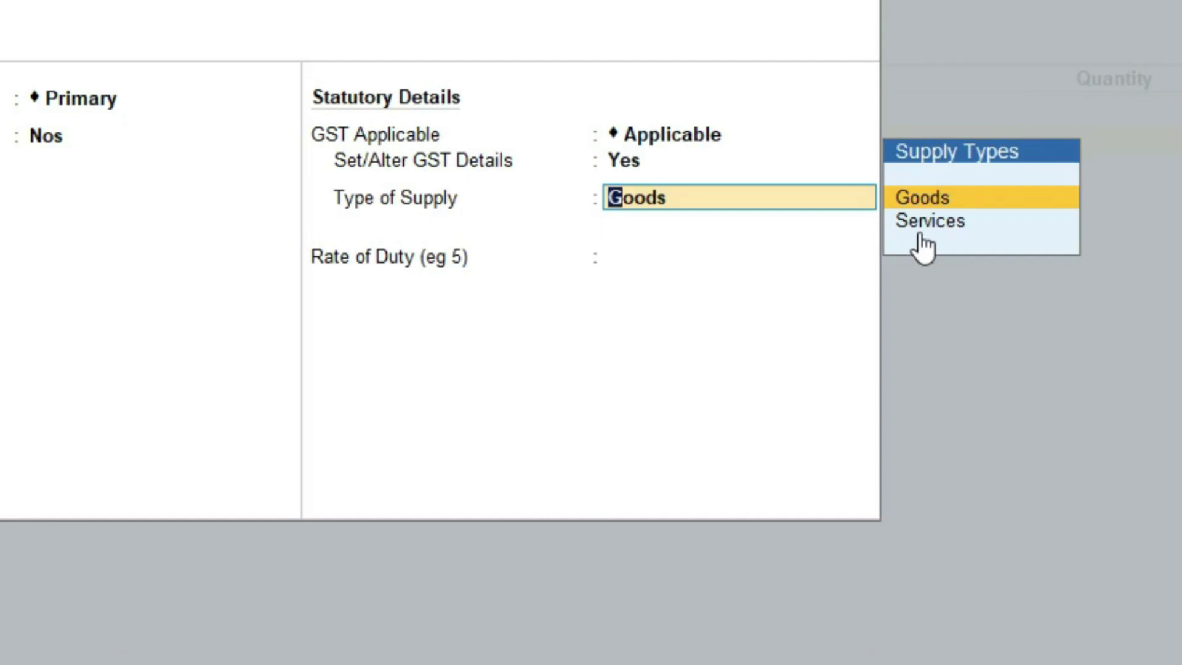
key(Return)
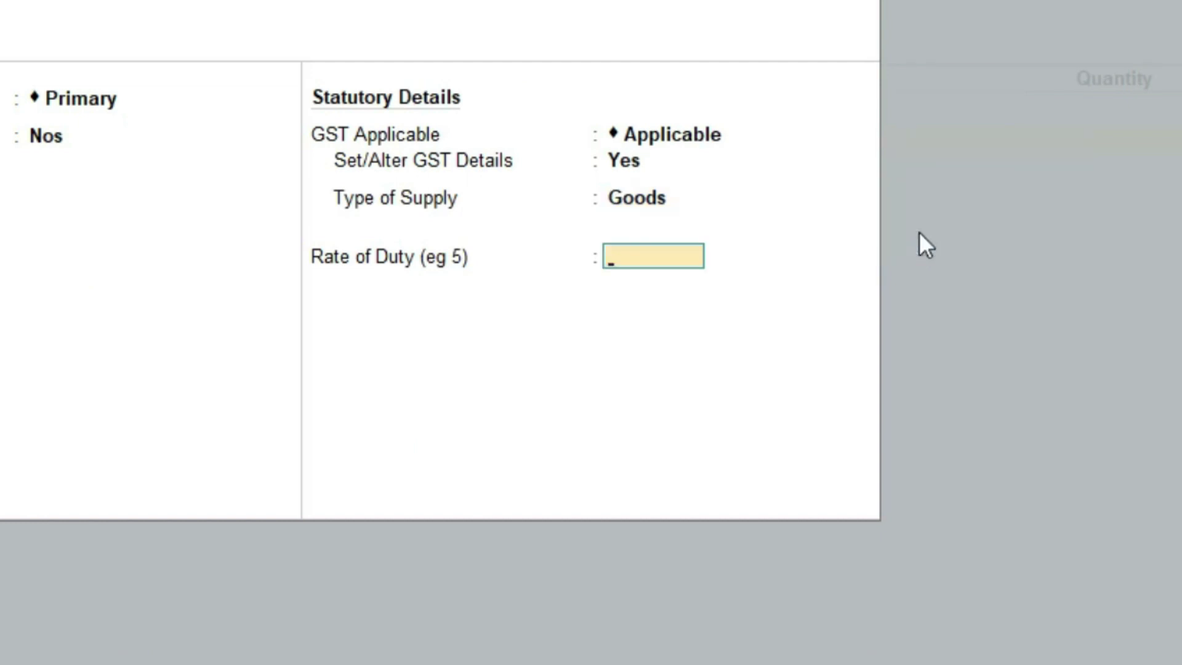
key(Return)
key(Return)
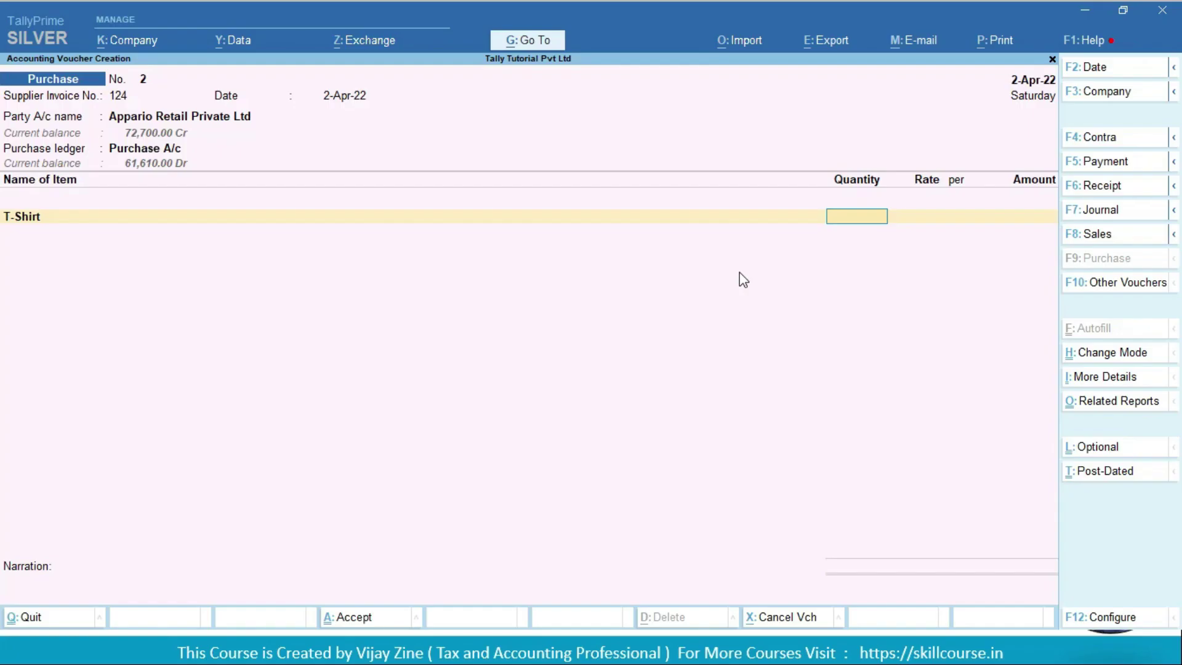
Step: Enter a quantity of 1 Nos and a rate of 450 for the T-Shirt in the purchase voucher
text(1)
key(Return)
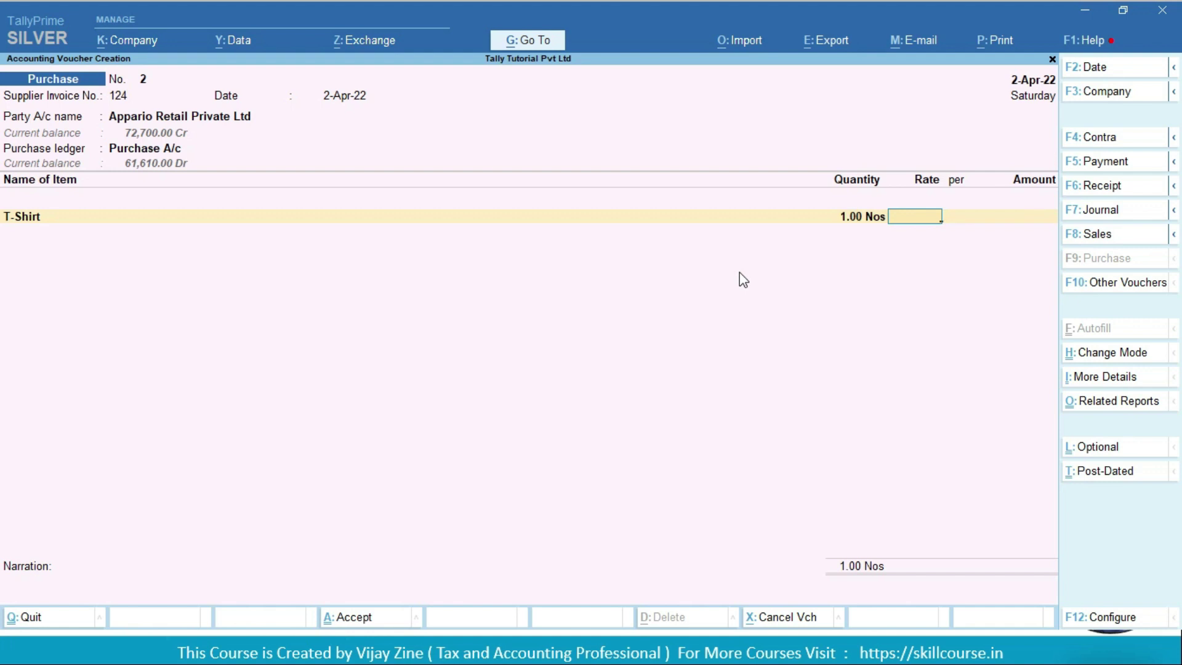
text(450)
key(Return)
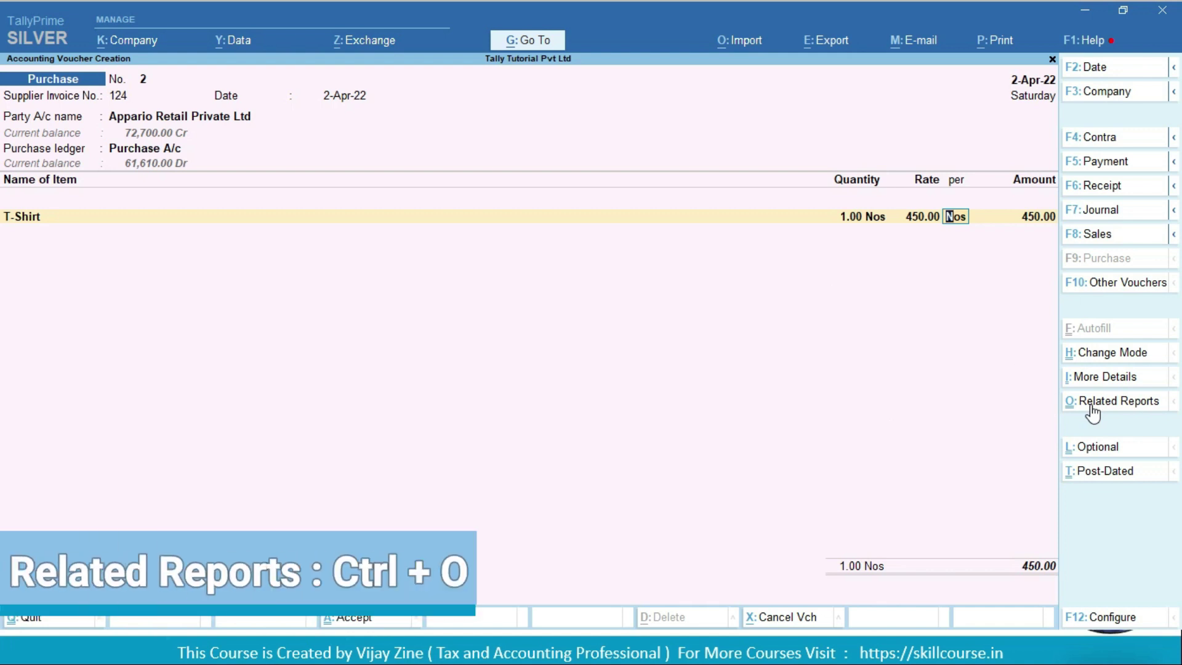
Step: Review the detailed GST - Tax Analysis for the T-Shirt purchase at the 450 rate and return to the voucher
key(ctrl+o)
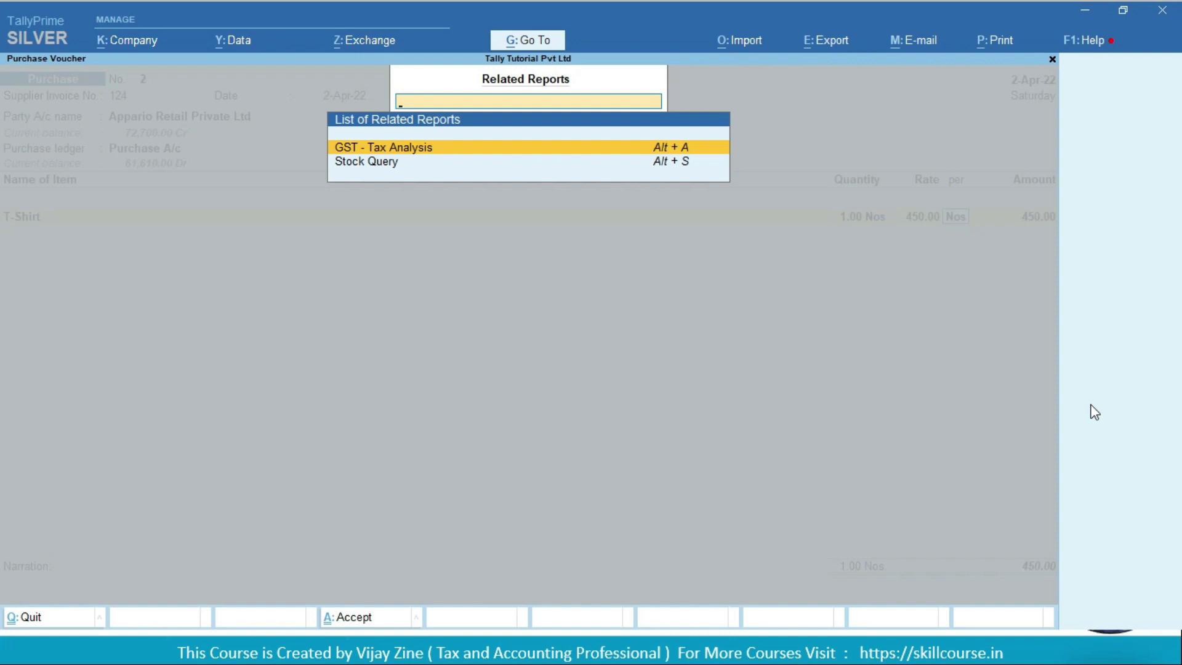
key(Return)
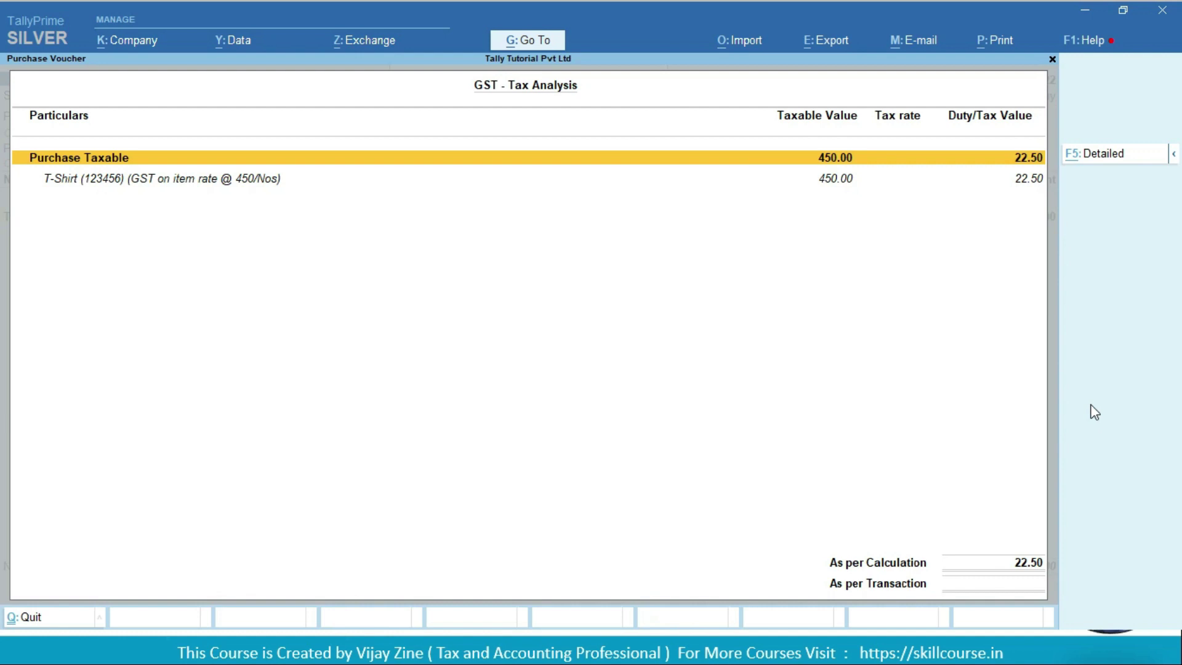
key(F5)
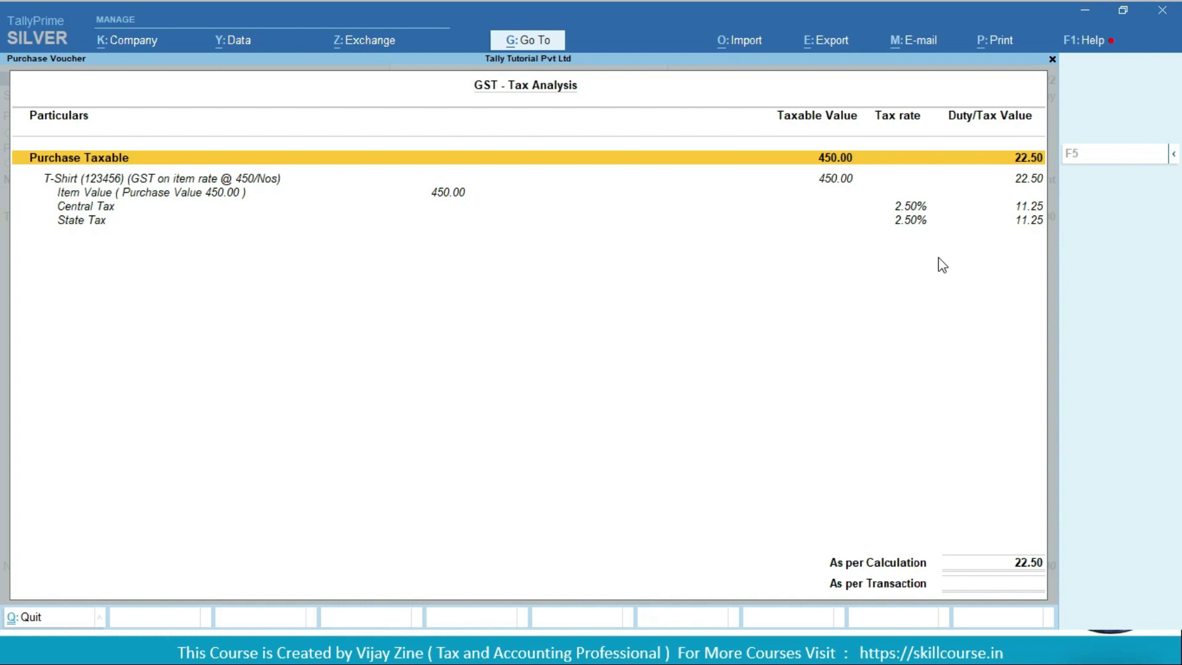
key(Escape)
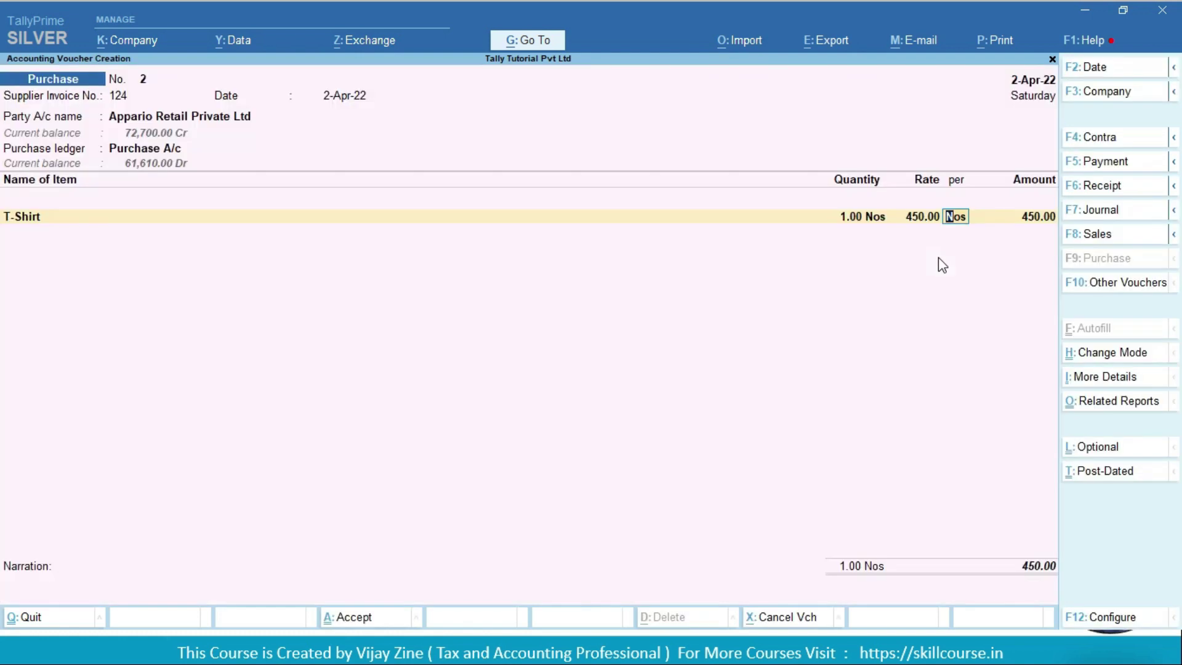
Step: Change the T-Shirt rate in the purchase voucher to 850
key(shift+Tab)
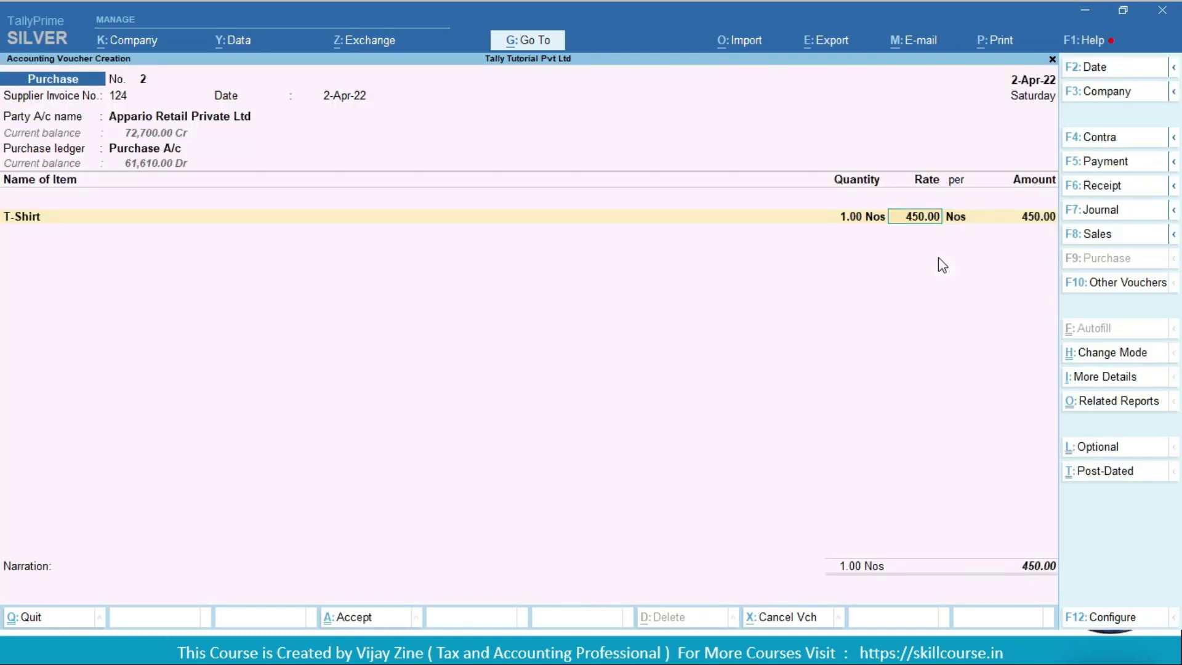
text(850)
key(Return)
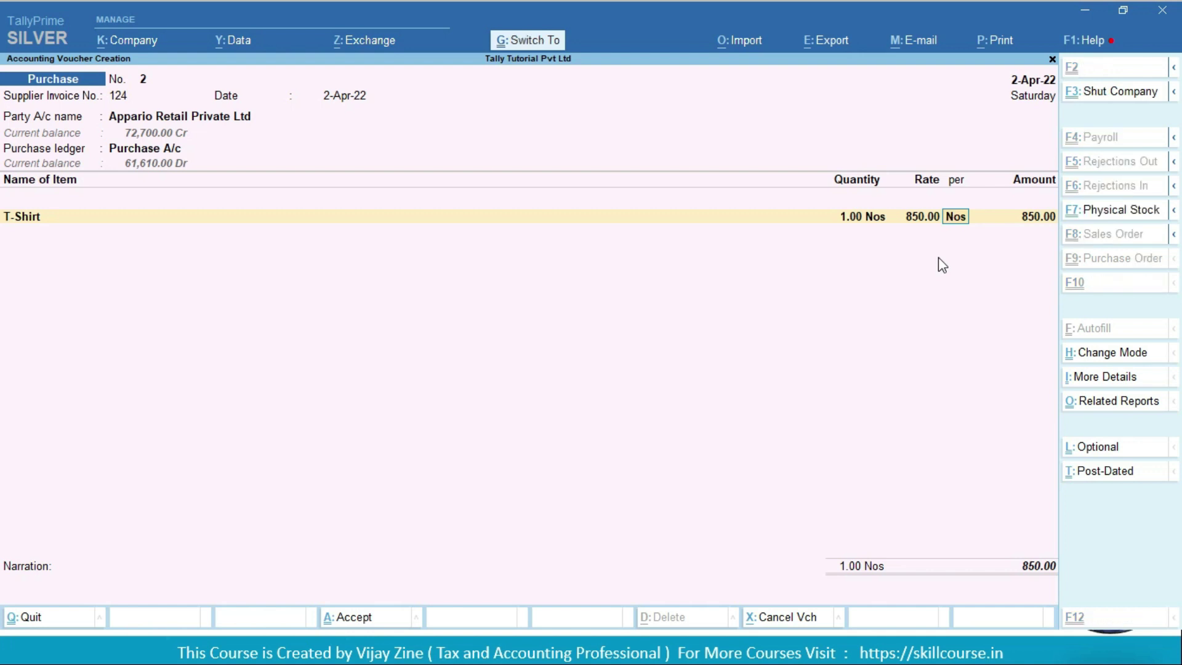
Step: Review the detailed GST - Tax Analysis for the T-Shirt purchase at the 850 rate and return to the voucher
key(ctrl+o)
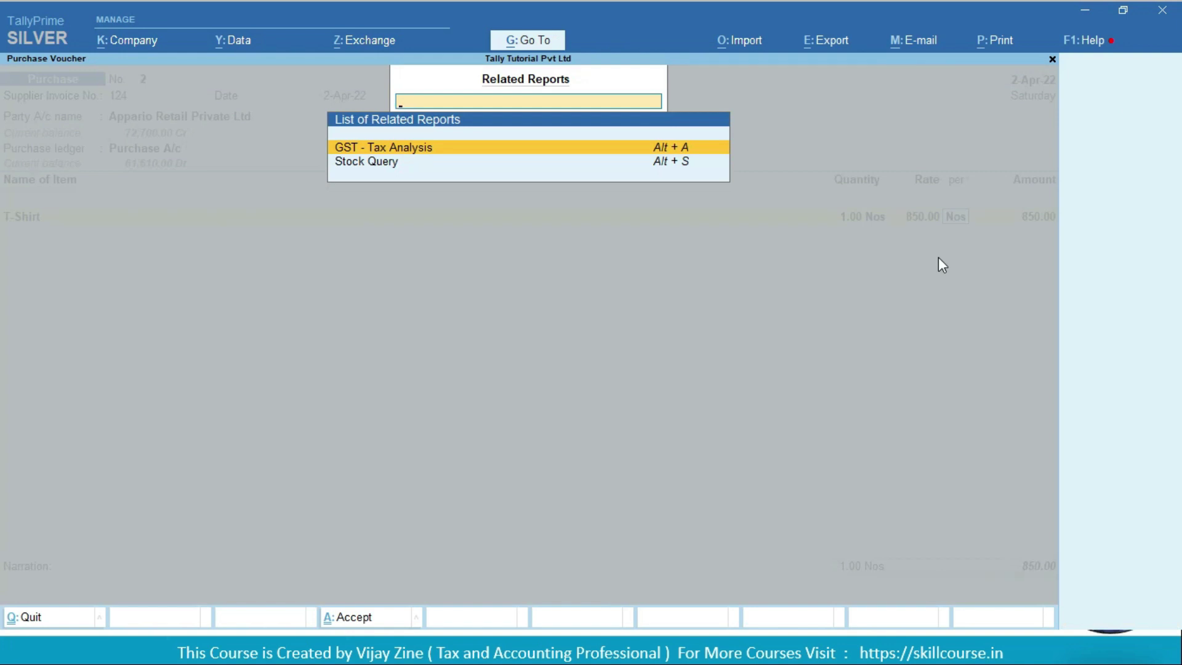
key(Return)
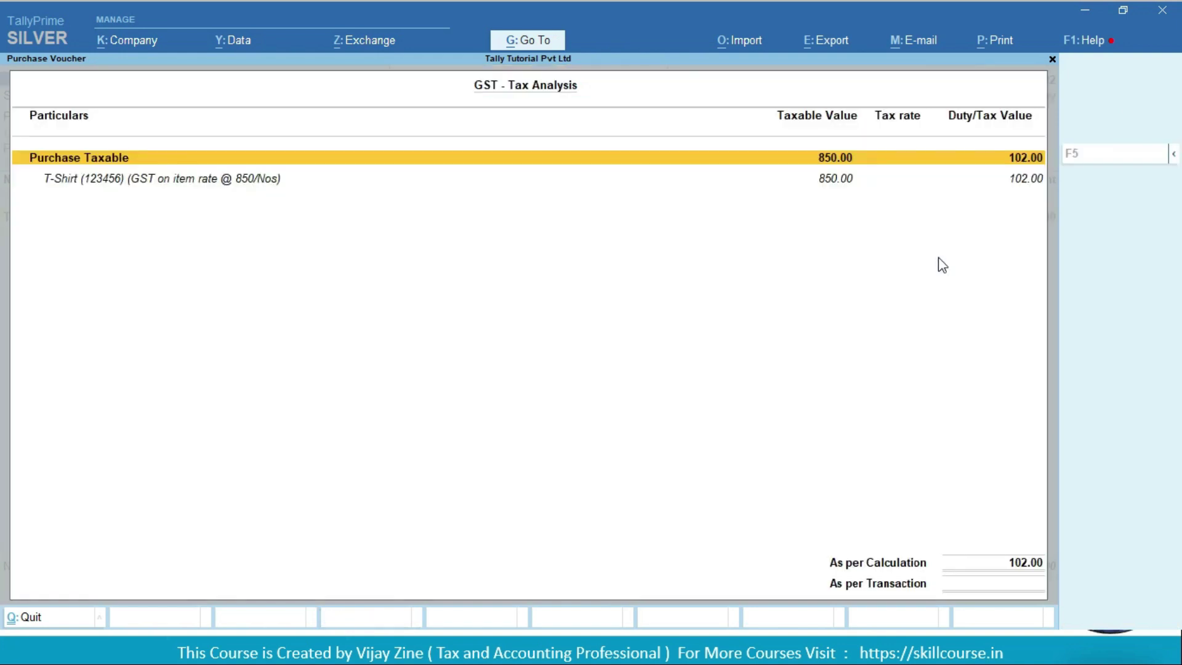
key(F5)
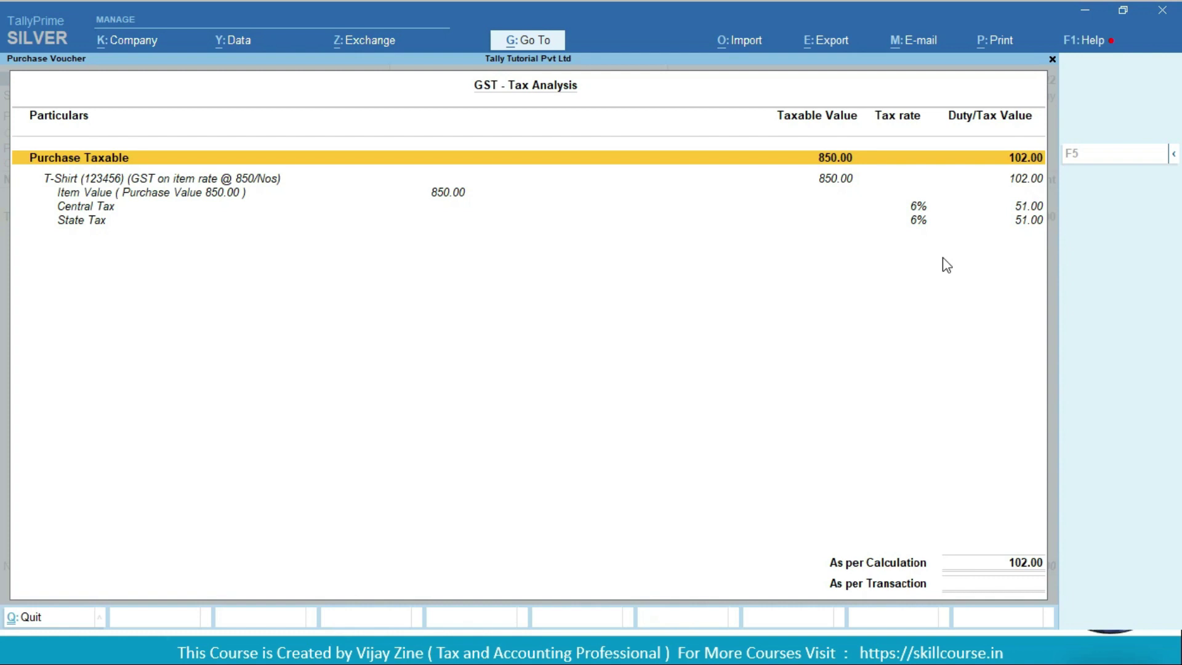
key(Escape)
Step: Change the T-Shirt rate in the purchase voucher to 1,530
key(BackSpace)
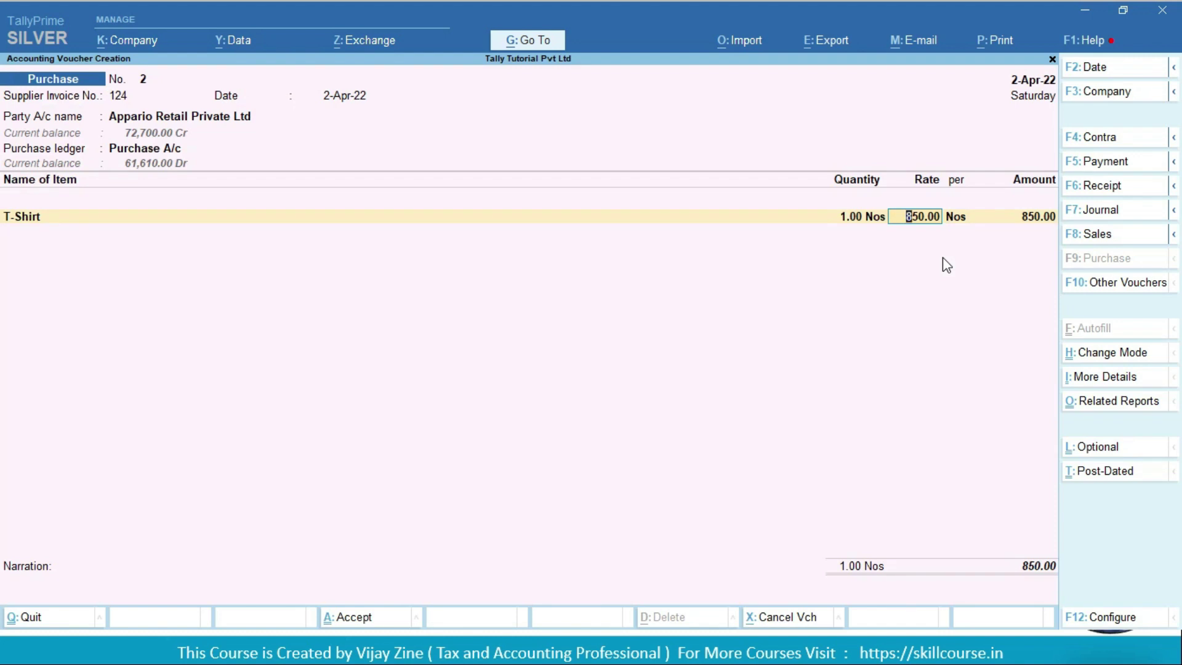
text(1550)
key(BackSpace)
key(BackSpace)
text(30)
key(Return)
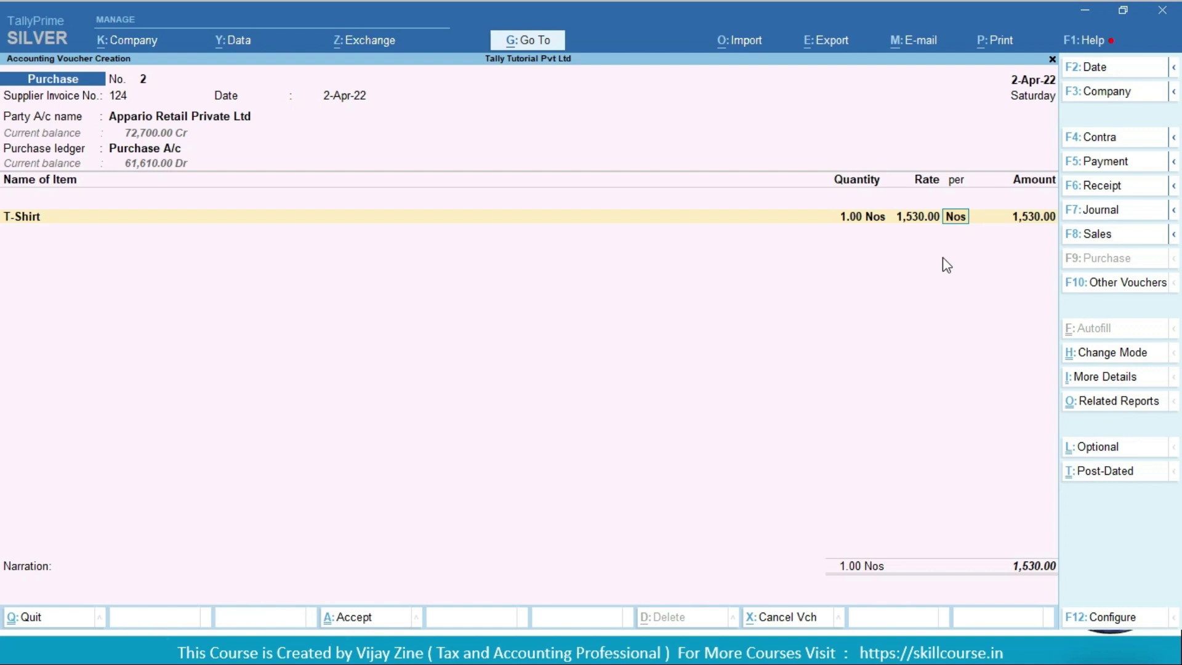
Step: Review the detailed GST - Tax Analysis for the T-Shirt purchase at the 1,530 rate and return to the voucher
key(ctrl)
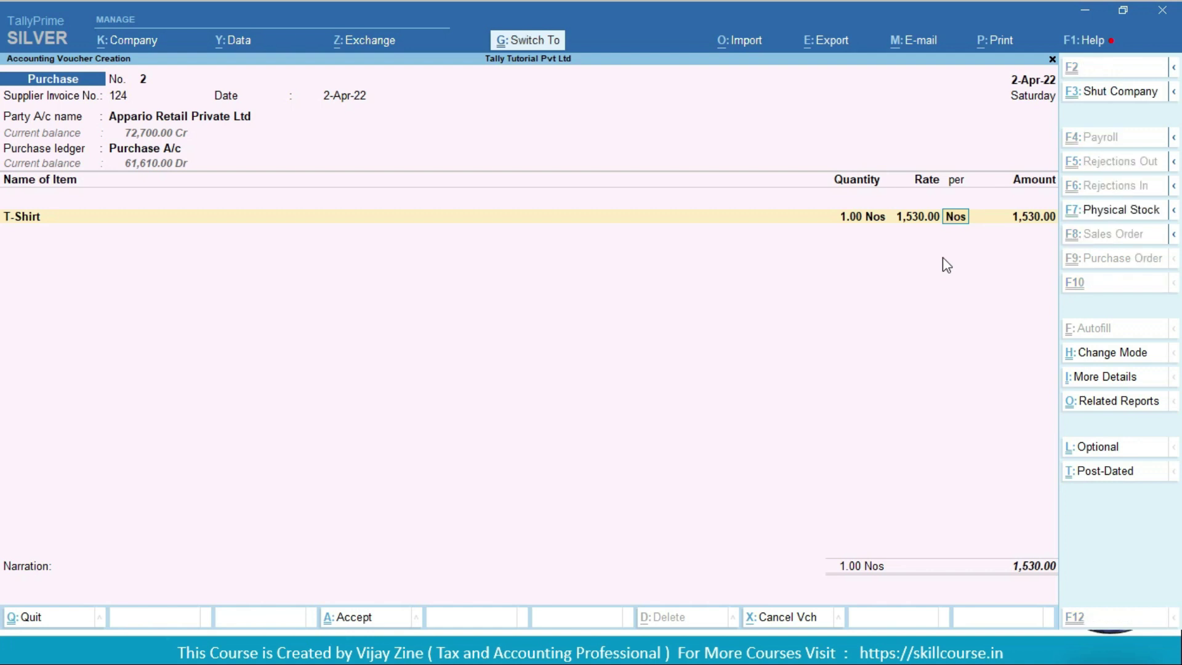
key(ctrl+o)
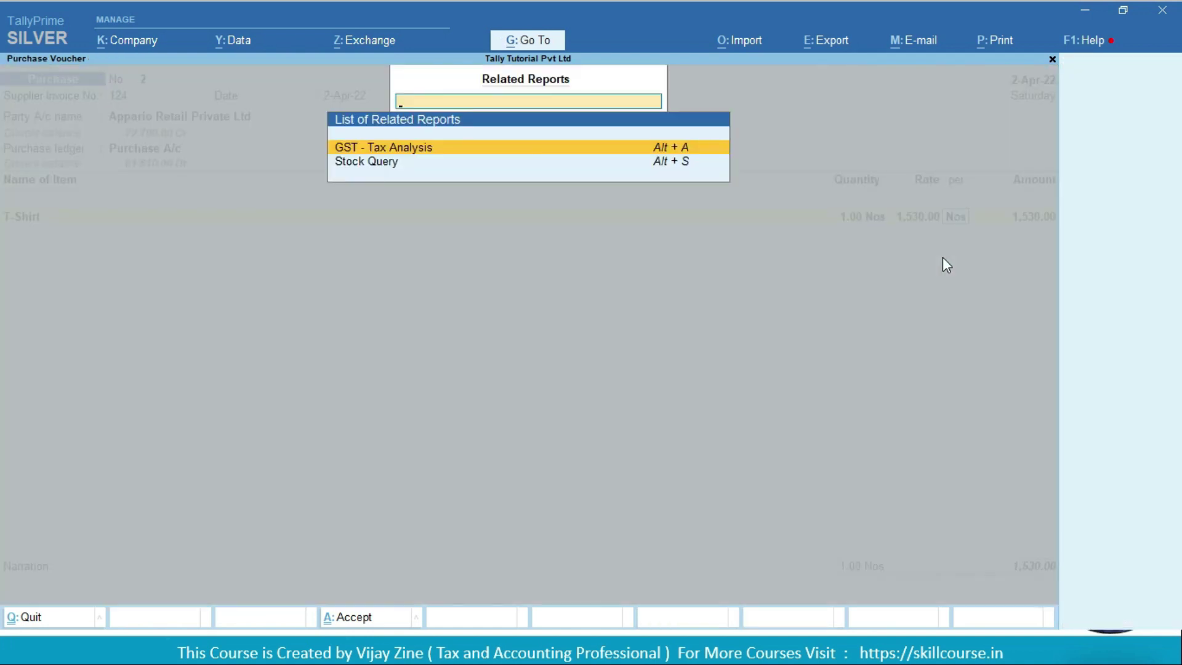
key(Return)
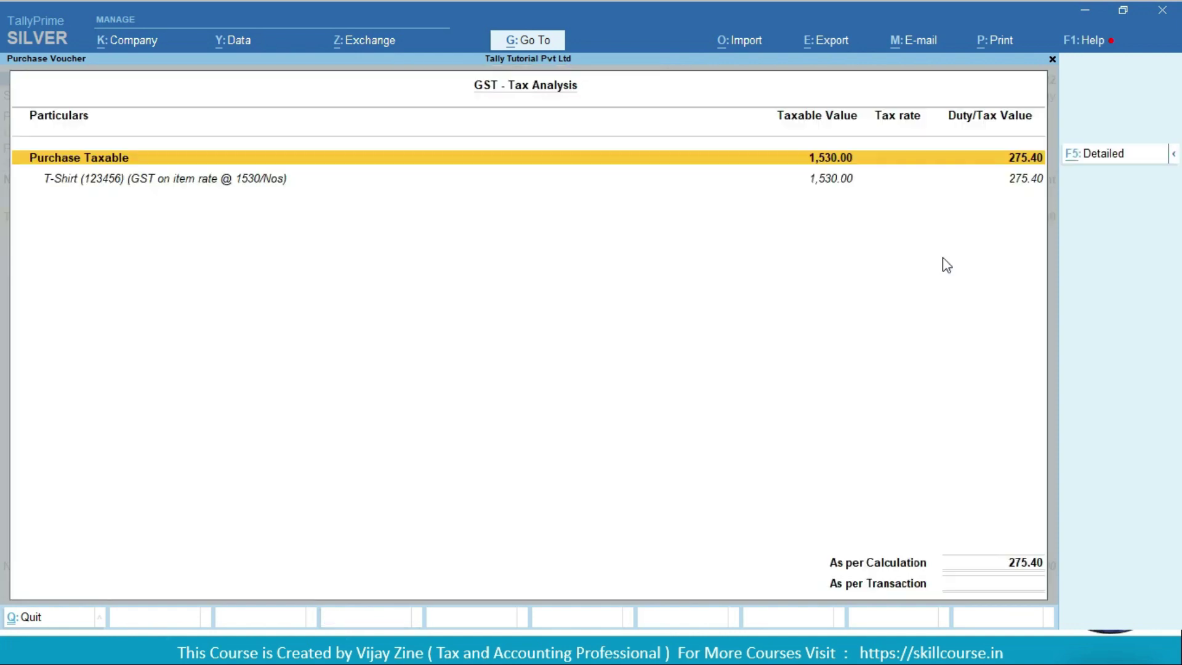
key(F5)
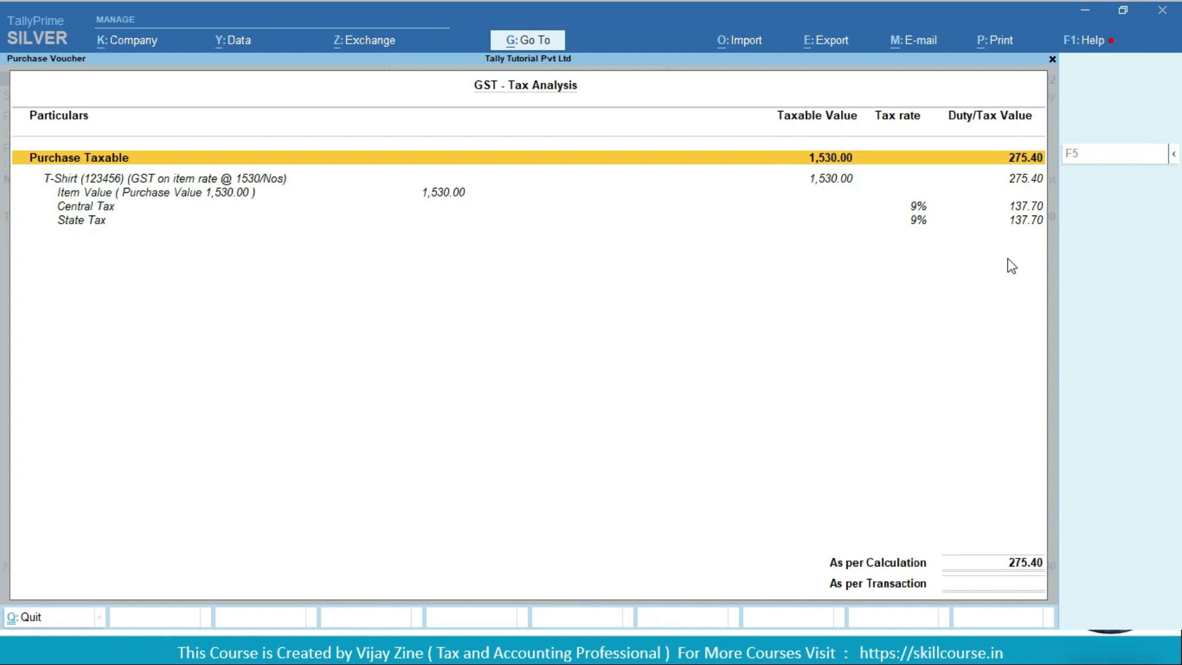
key(Escape)
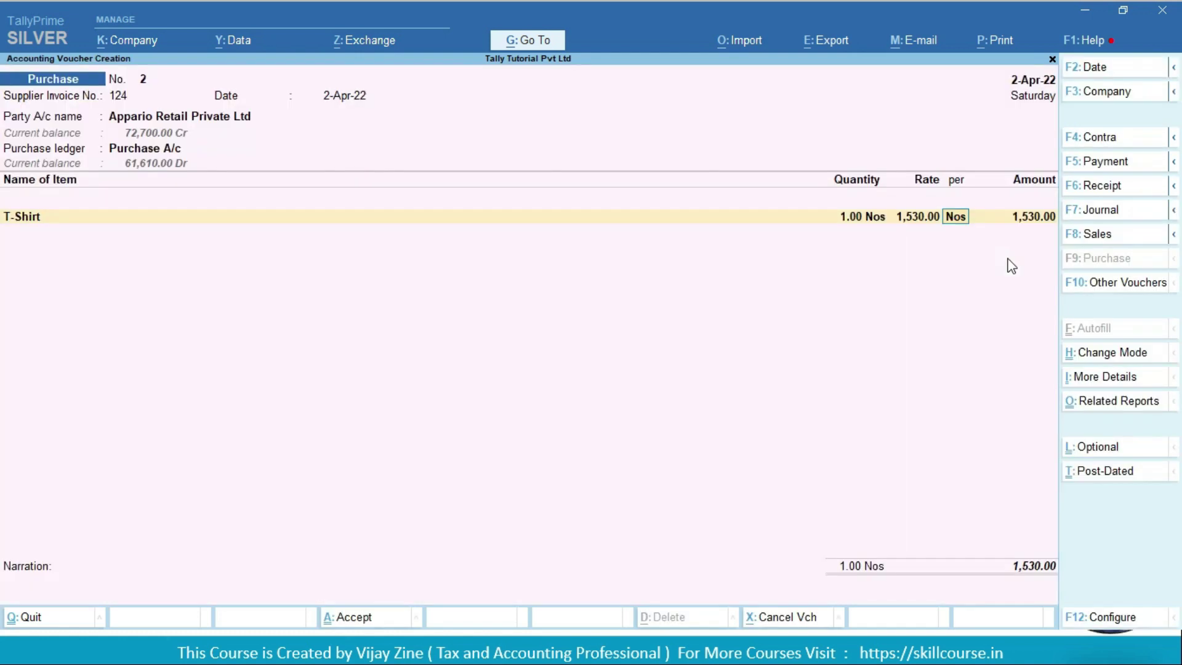
Step: Change the T-Shirt rate in the purchase voucher to 2,100
key(BackSpace)
text(2100)
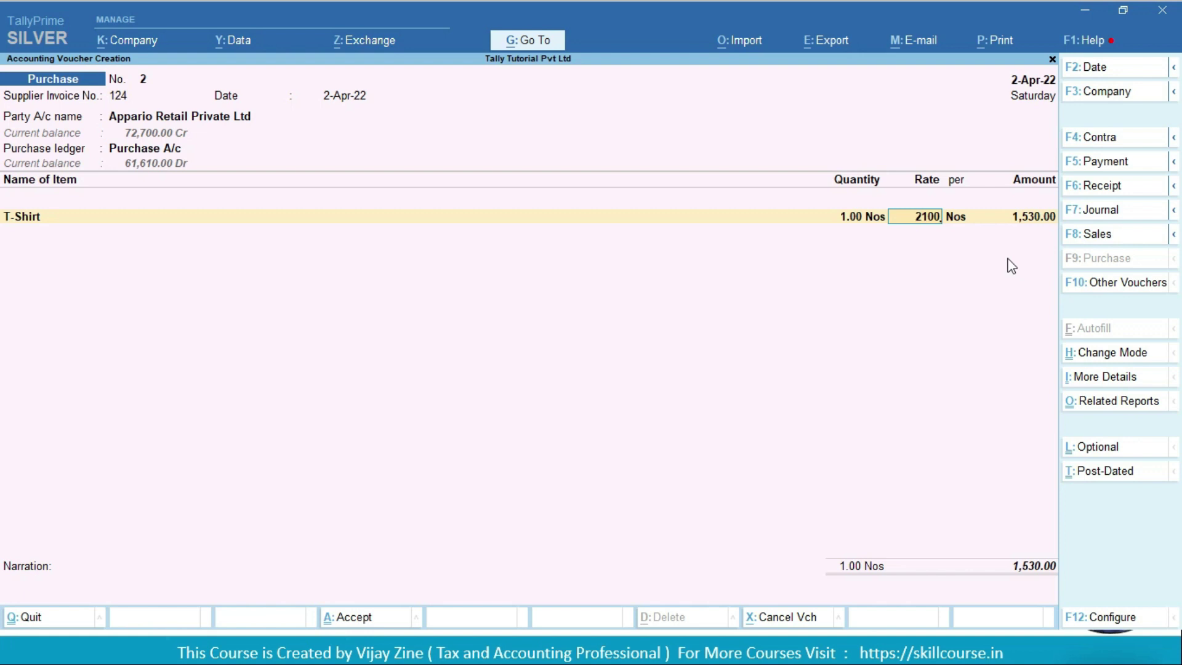
key(Return)
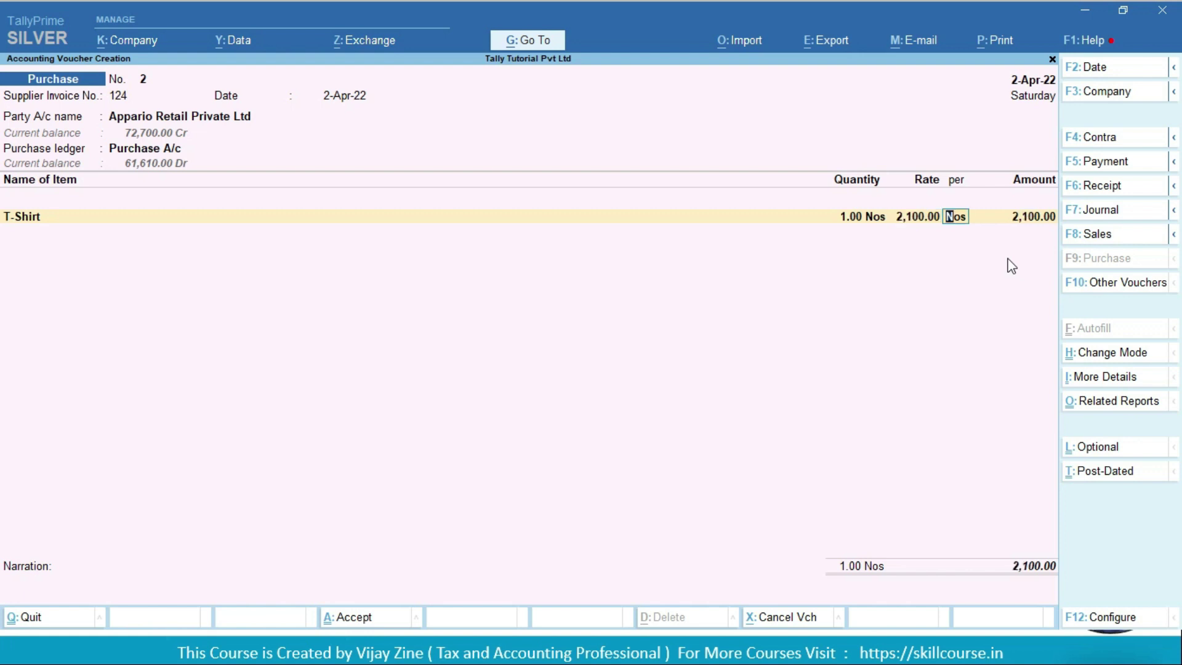
Step: Open the GST - Tax Analysis for the T-Shirt purchase at the 2,100 rate and examine its detailed tax breakdown
key(ctrl)
key(ctrl+o)
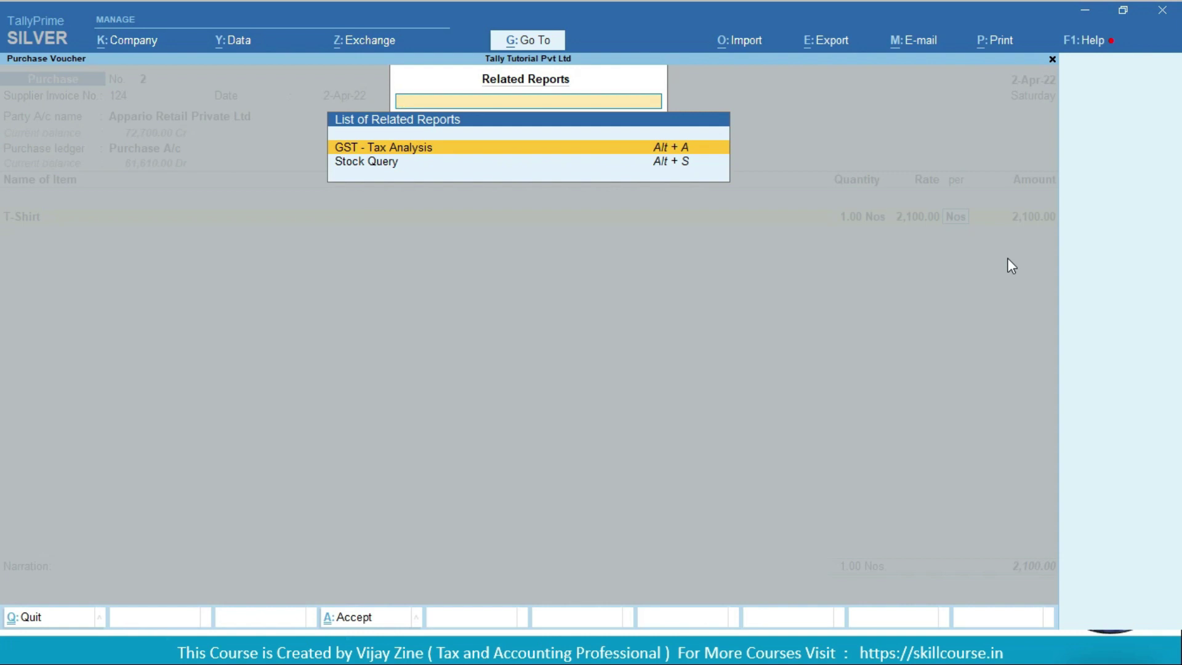
key(Return)
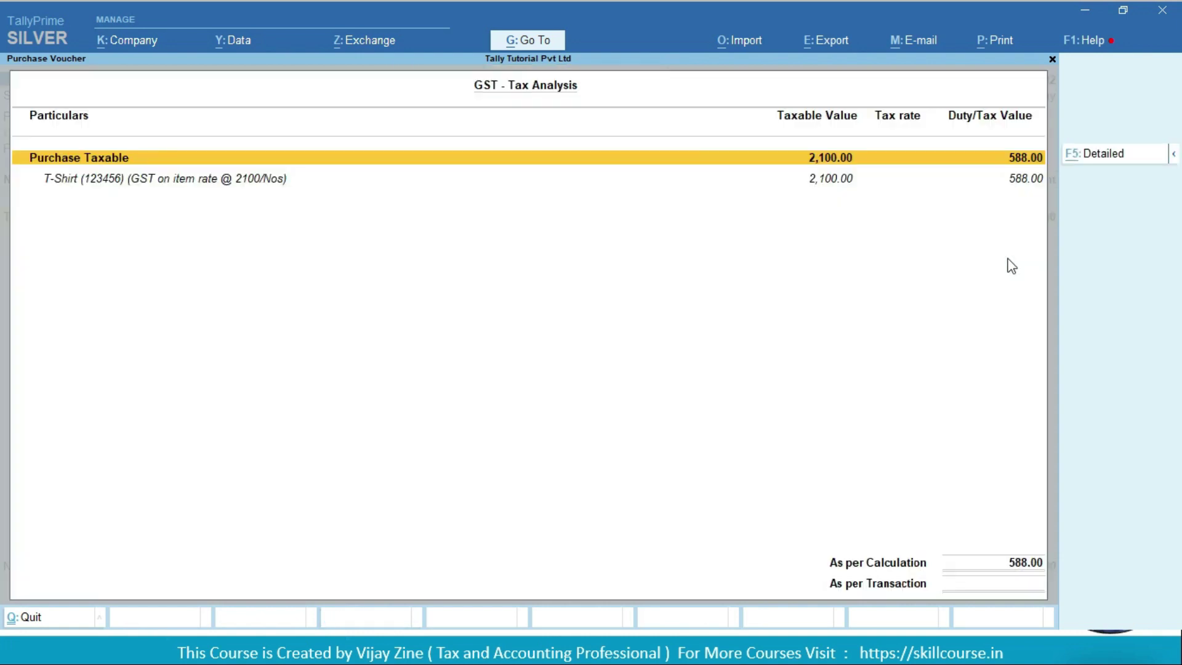
key(F5)
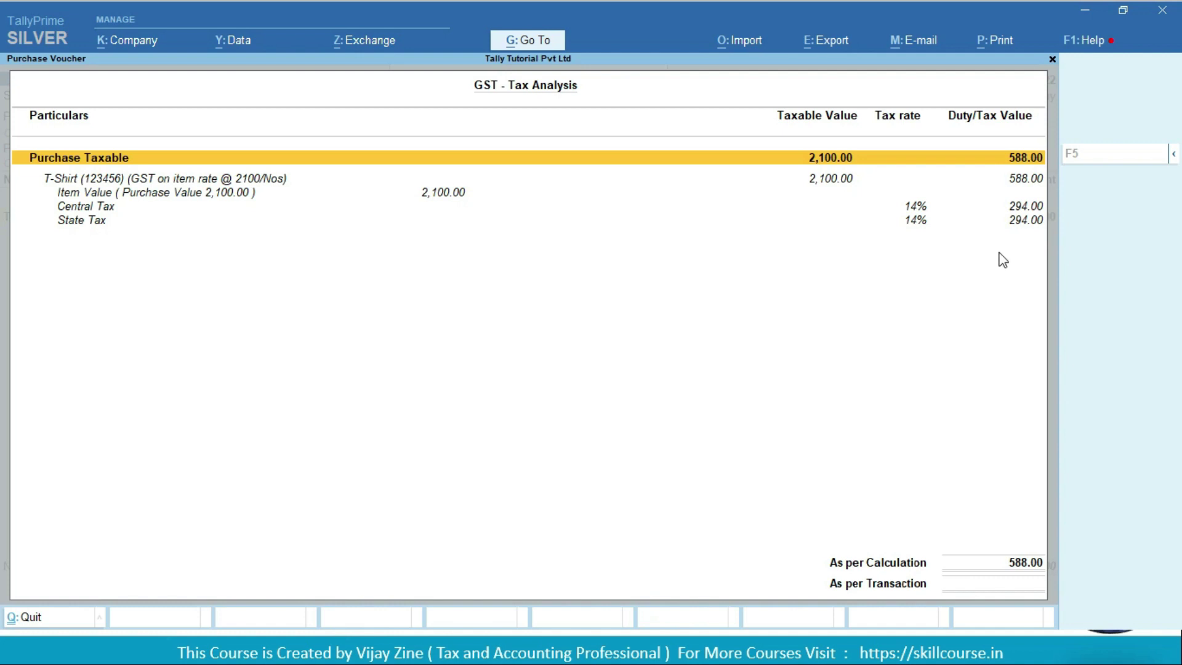